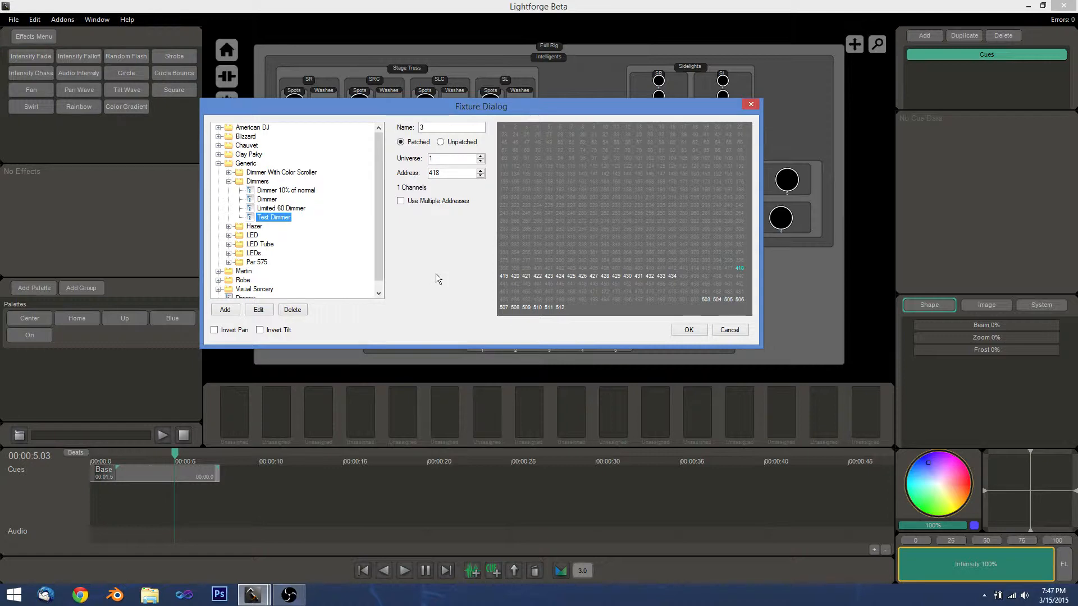
Create a node profile 'LED Test' with manufacturer Generic and model LED.
{"action": "left_click", "coordinate": [225, 310]}
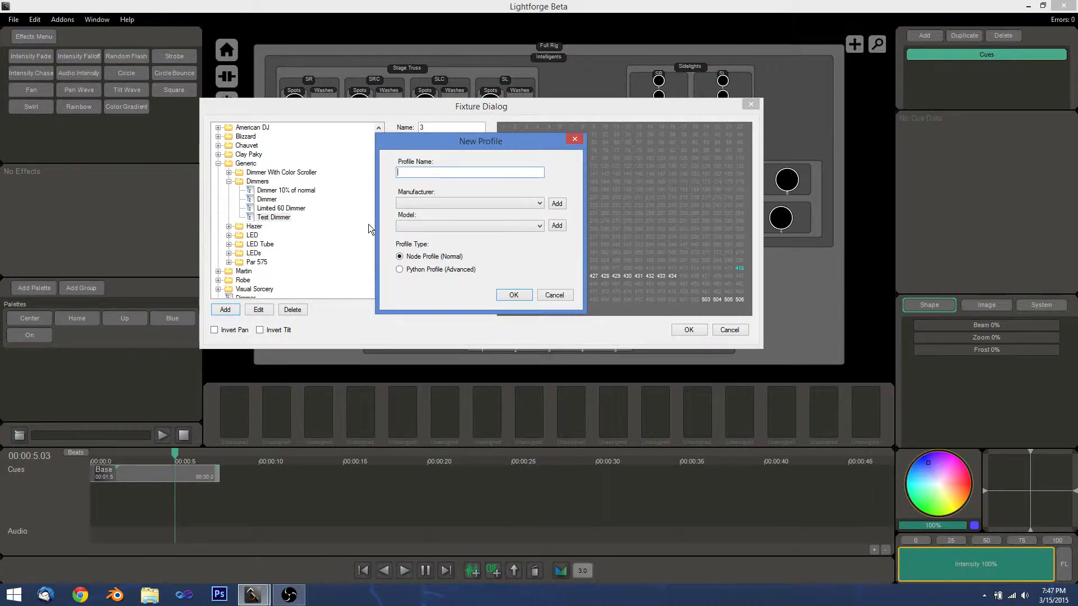
{"action": "type", "text": "LED Test"}
{"action": "left_click", "coordinate": [434, 202]}
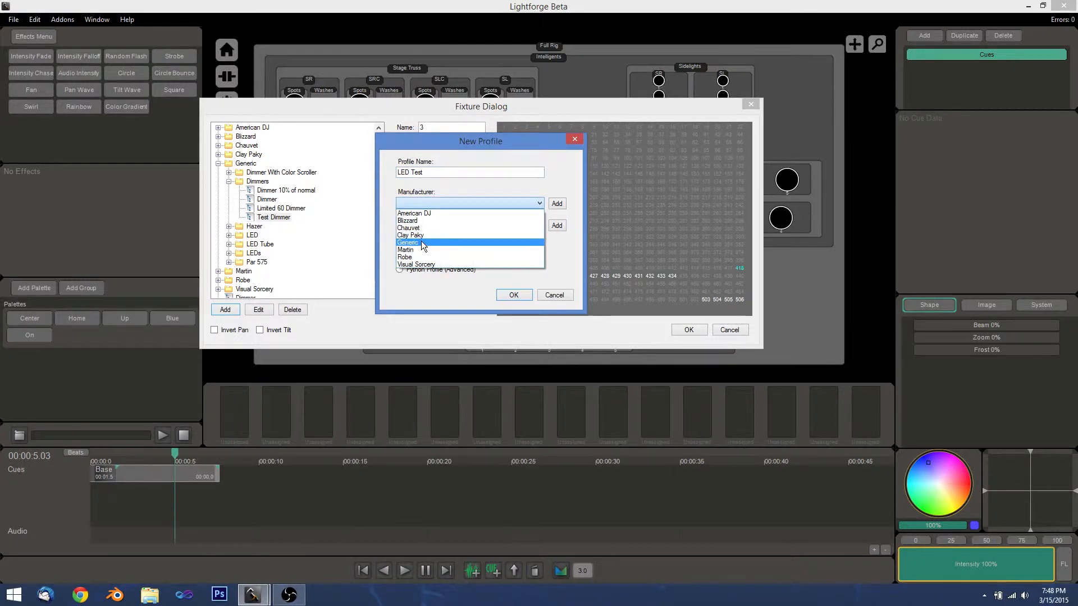
{"action": "left_click", "coordinate": [415, 242]}
{"action": "left_click", "coordinate": [426, 226]}
{"action": "left_click", "coordinate": [413, 258]}
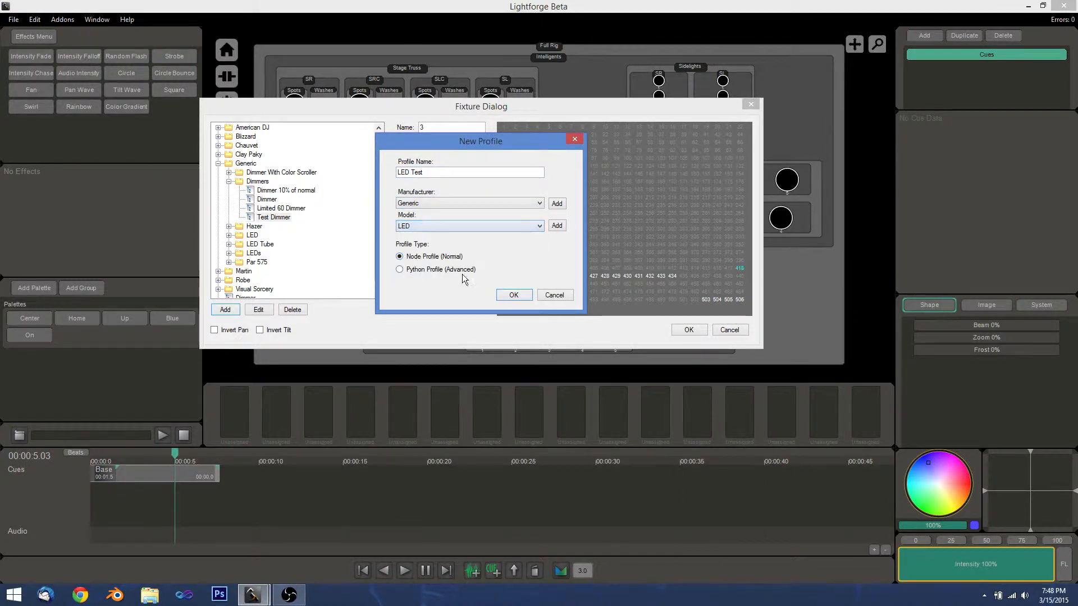
{"action": "left_click", "coordinate": [512, 295]}
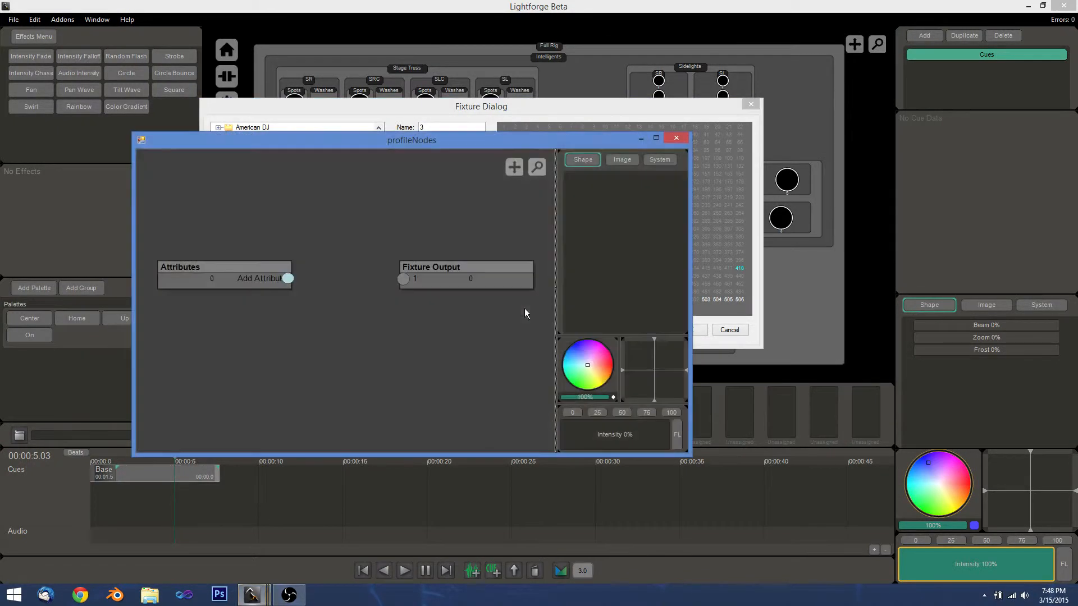
Maximize the node editor, spread Attributes and Fixture Output apart, and try test colours.
{"action": "left_click", "coordinate": [654, 139]}
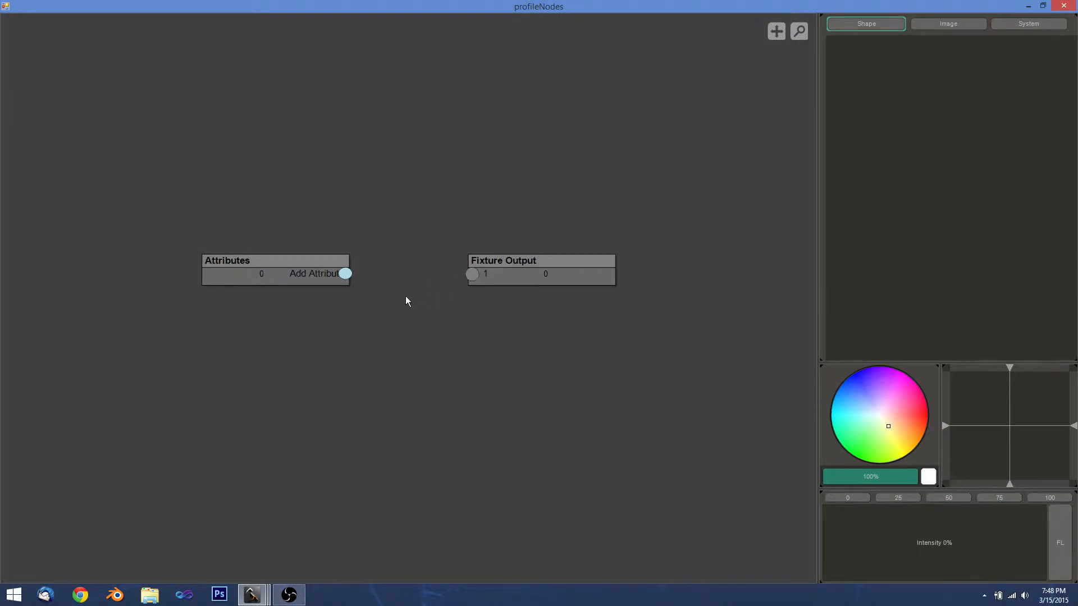
{"action": "left_click_drag", "start_coordinate": [521, 281], "coordinate": [579, 280]}
{"action": "left_click_drag", "start_coordinate": [262, 270], "coordinate": [212, 267]}
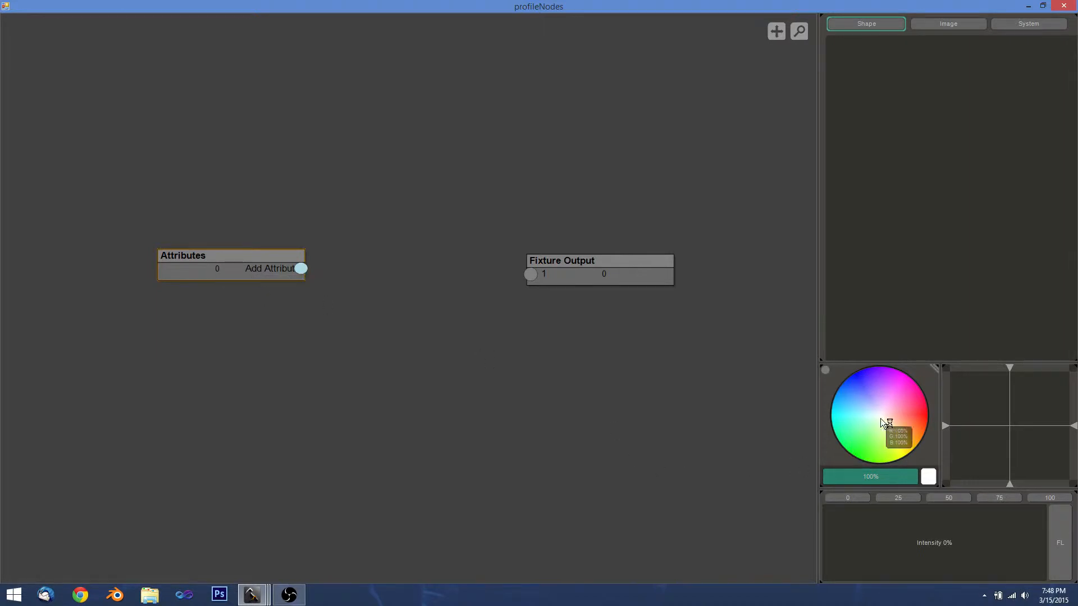
{"action": "left_click", "coordinate": [859, 391]}
{"action": "left_click_drag", "start_coordinate": [859, 391], "coordinate": [870, 433]}
Fine-tune the node positions and drag a new attribute link to Fixture Output channel 1.
{"action": "left_click_drag", "start_coordinate": [598, 276], "coordinate": [618, 273]}
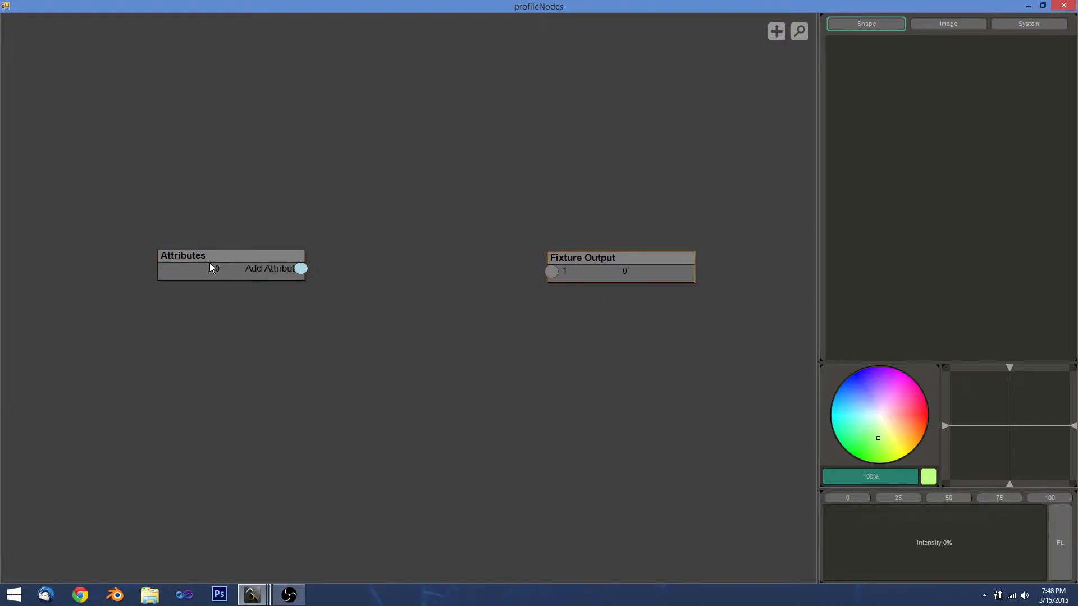
{"action": "left_click_drag", "start_coordinate": [210, 263], "coordinate": [193, 264]}
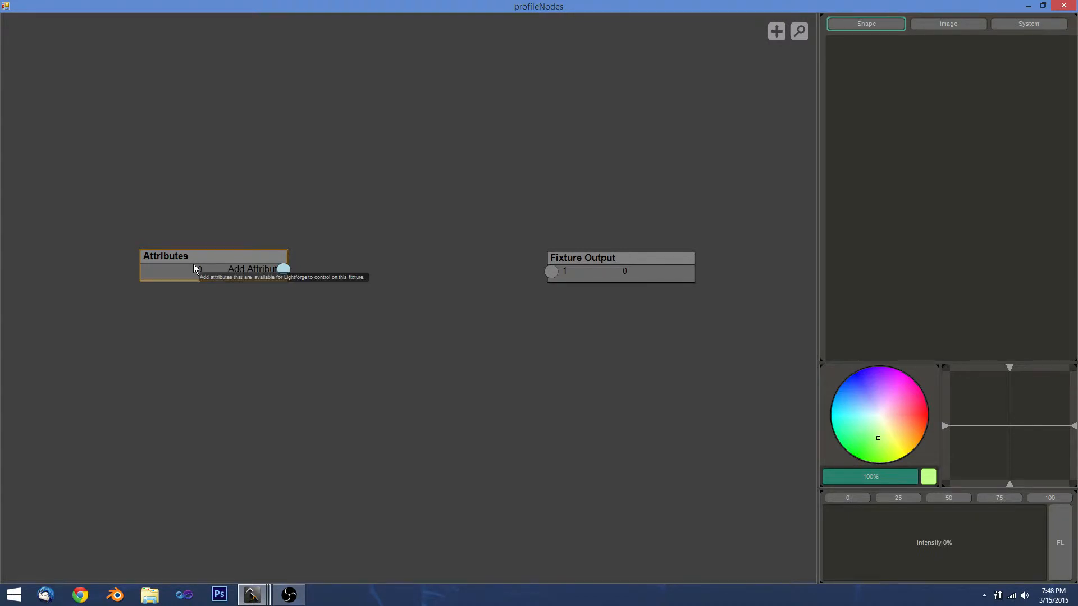
{"action": "left_click_drag", "start_coordinate": [213, 264], "coordinate": [206, 265]}
{"action": "left_click_drag", "start_coordinate": [575, 273], "coordinate": [582, 272]}
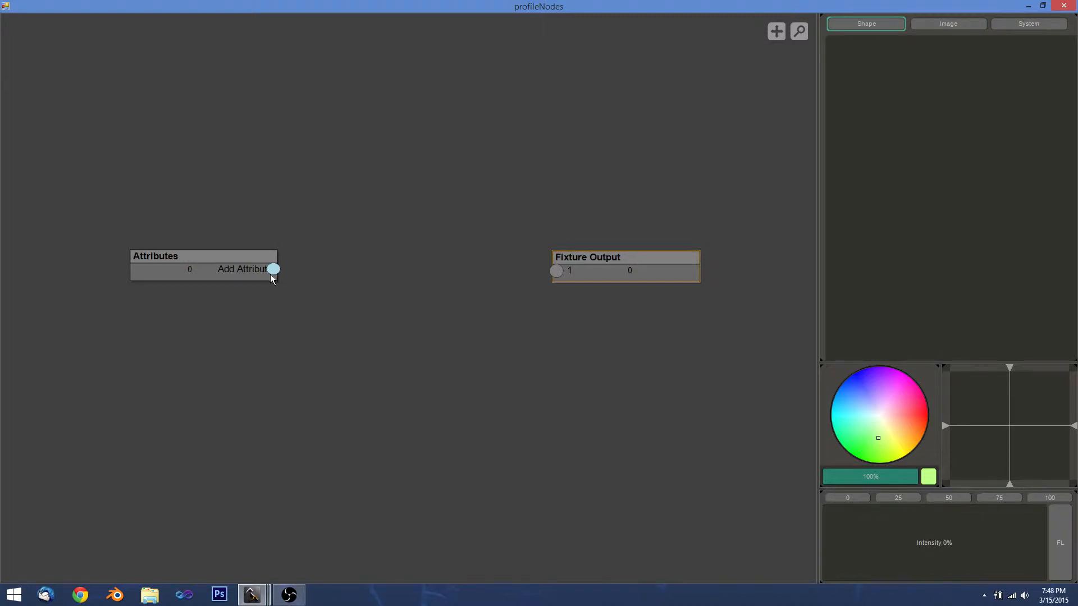
{"action": "left_click_drag", "start_coordinate": [272, 269], "coordinate": [558, 270]}
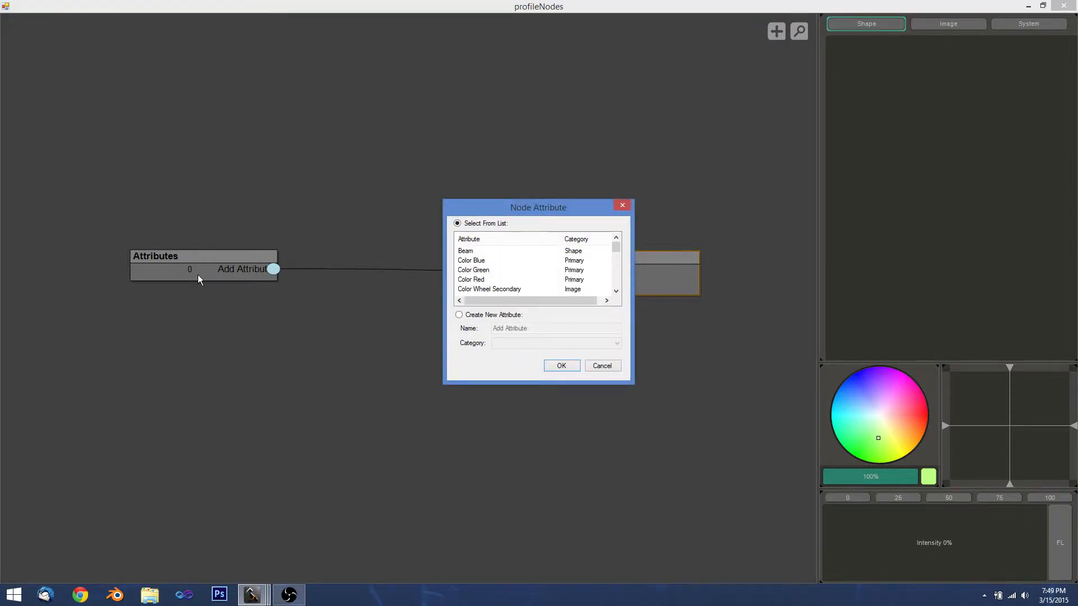
Add the Intensity attribute on Fixture Output channel 1.
{"action": "left_click_drag", "start_coordinate": [509, 209], "coordinate": [438, 319]}
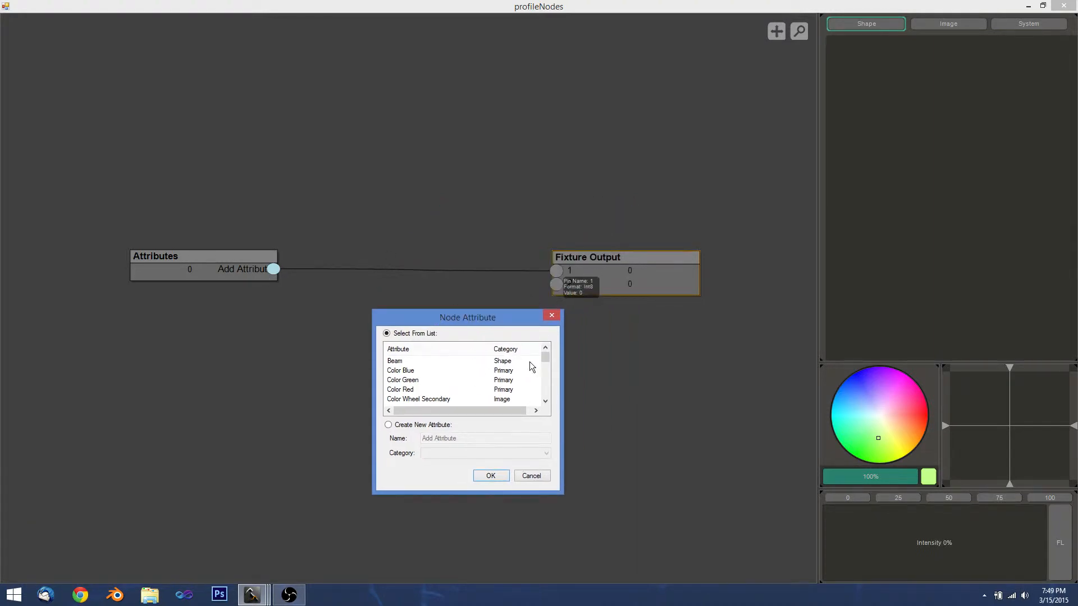
{"action": "left_click_drag", "start_coordinate": [545, 362], "coordinate": [546, 382]}
{"action": "left_click", "coordinate": [421, 362]}
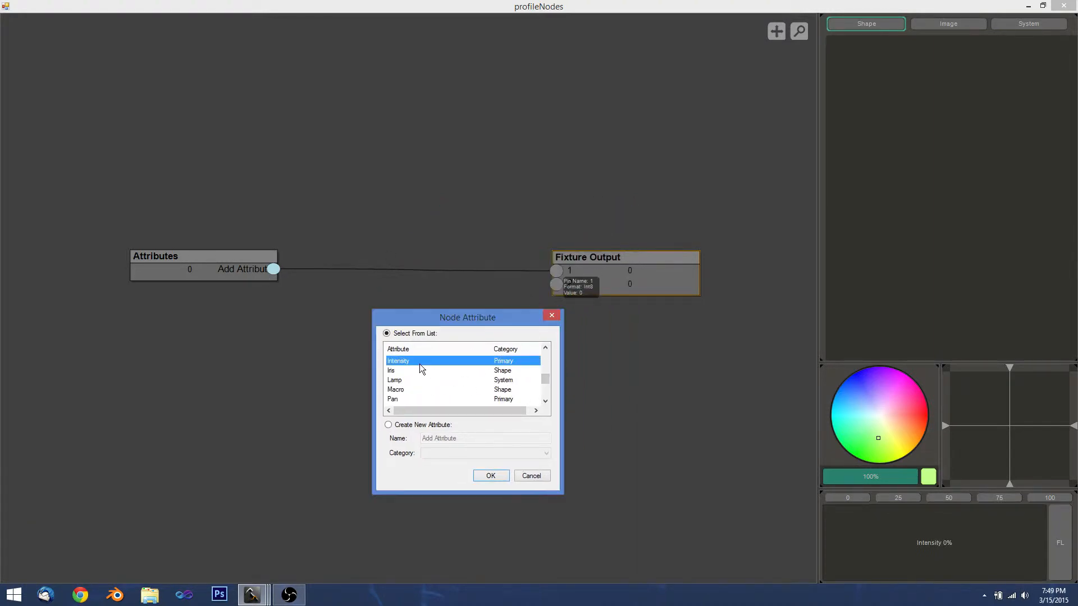
{"action": "left_click", "coordinate": [490, 475]}
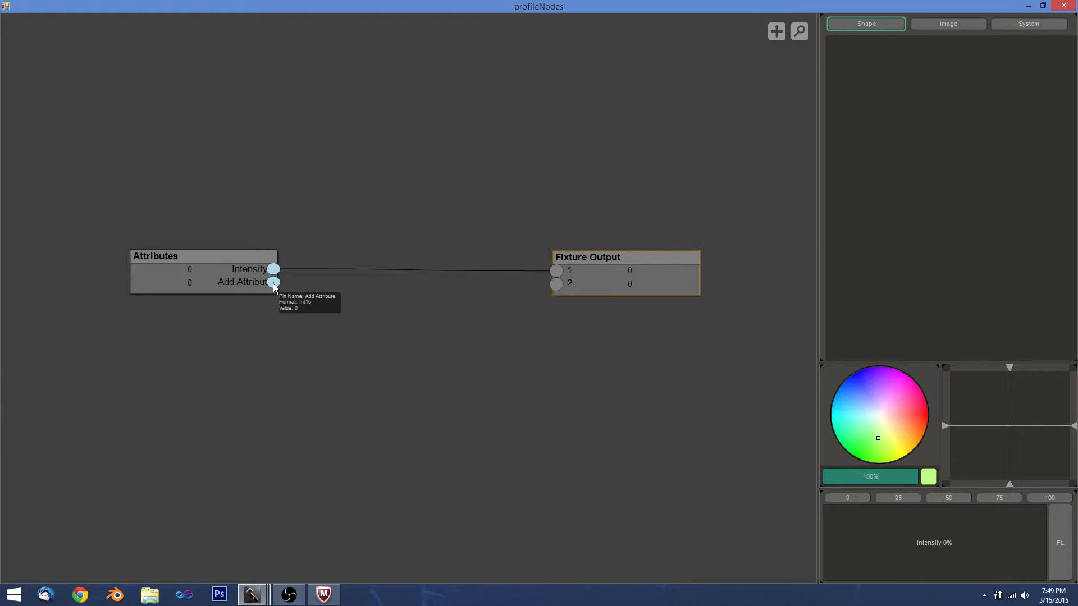
Add Color Red, Color Green and Color Blue attributes on channels 2, 3 and 4.
{"action": "left_click_drag", "start_coordinate": [273, 282], "coordinate": [560, 287]}
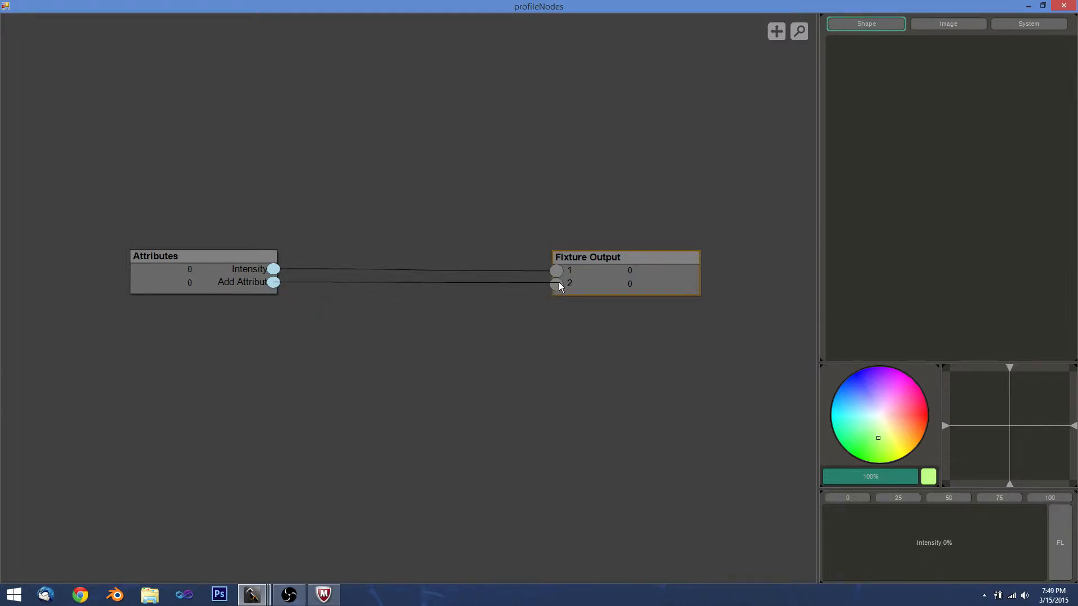
{"action": "left_click", "coordinate": [484, 280]}
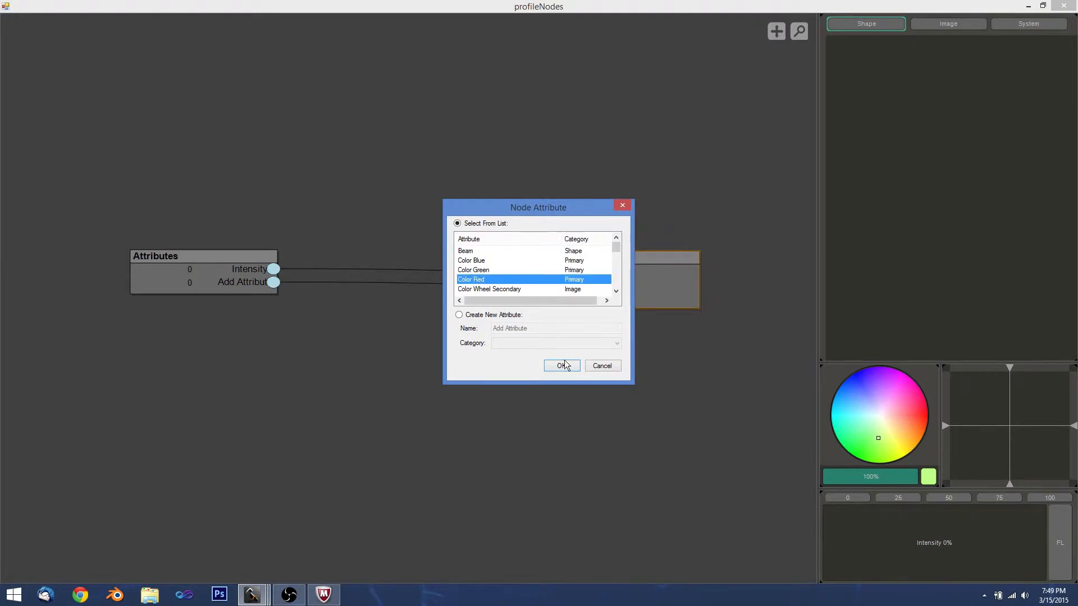
{"action": "left_click", "coordinate": [562, 365]}
{"action": "left_click_drag", "start_coordinate": [274, 296], "coordinate": [558, 298]}
{"action": "left_click", "coordinate": [486, 270]}
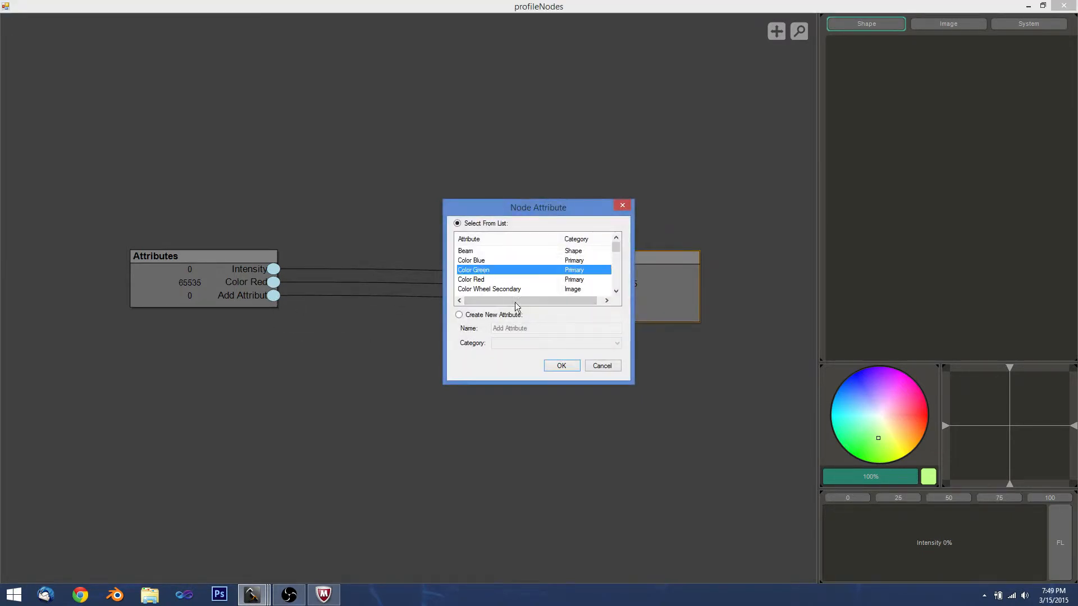
{"action": "left_click", "coordinate": [561, 365]}
{"action": "left_click_drag", "start_coordinate": [273, 309], "coordinate": [557, 315]}
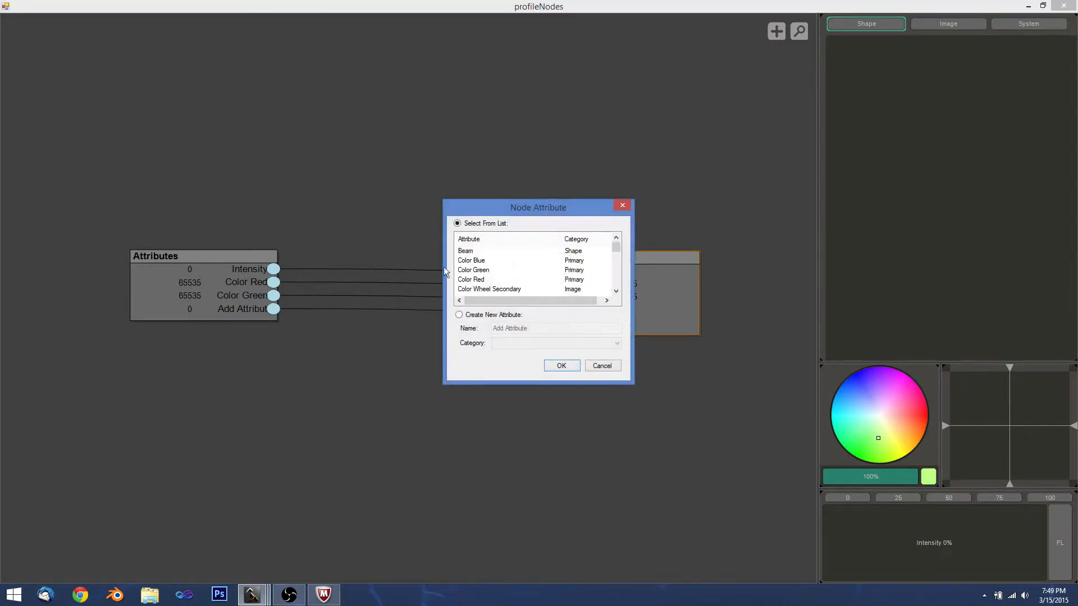
{"action": "left_click", "coordinate": [481, 261]}
{"action": "left_click", "coordinate": [548, 363]}
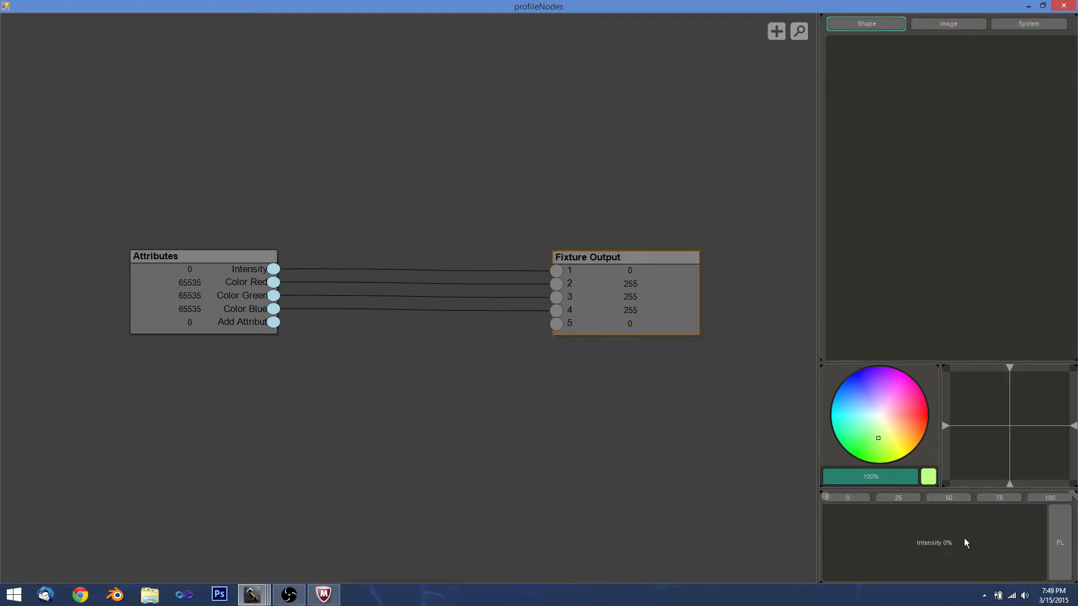
Raise the test intensity to 96% and pick a pale test colour.
{"action": "mouse_move", "coordinate": [893, 546]}
{"action": "left_mouse_down"}
{"action": "mouse_move", "coordinate": [1042, 547]}
{"action": "mouse_move", "coordinate": [958, 547]}
{"action": "left_mouse_up"}
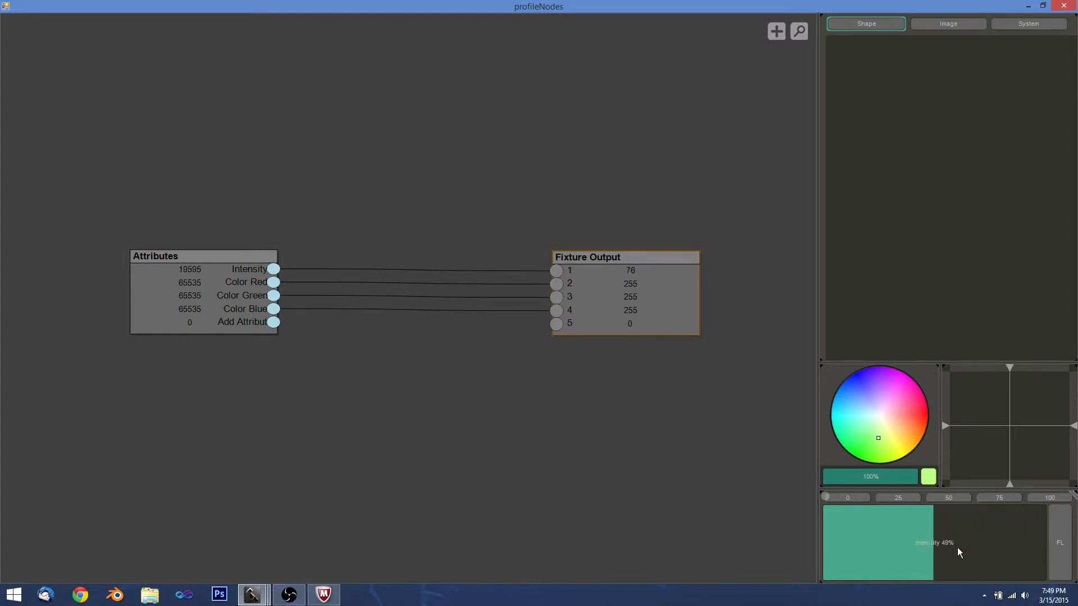
{"action": "mouse_move", "coordinate": [887, 443]}
{"action": "left_mouse_down"}
{"action": "mouse_move", "coordinate": [854, 407]}
{"action": "mouse_move", "coordinate": [895, 402]}
{"action": "mouse_move", "coordinate": [890, 423]}
{"action": "mouse_move", "coordinate": [864, 404]}
{"action": "mouse_move", "coordinate": [859, 375]}
{"action": "mouse_move", "coordinate": [853, 402]}
{"action": "mouse_move", "coordinate": [902, 402]}
{"action": "mouse_move", "coordinate": [901, 414]}
{"action": "mouse_move", "coordinate": [876, 426]}
{"action": "left_mouse_up"}
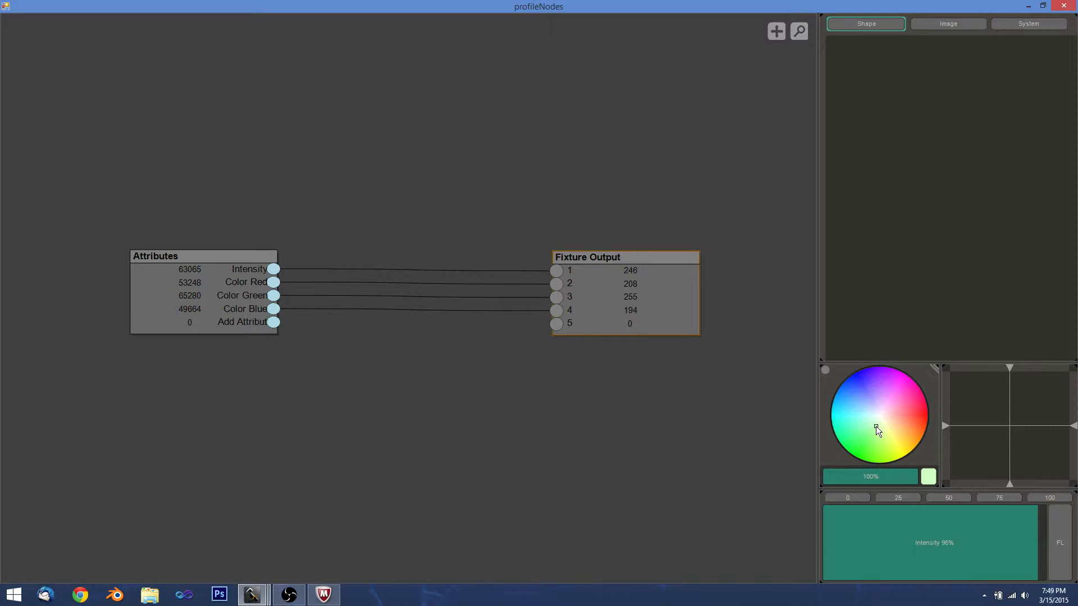
Remove the Intensity attribute and reconnect Color Red to channel 1.
{"action": "mouse_move", "coordinate": [557, 273]}
{"action": "left_click", "coordinate": [557, 271]}
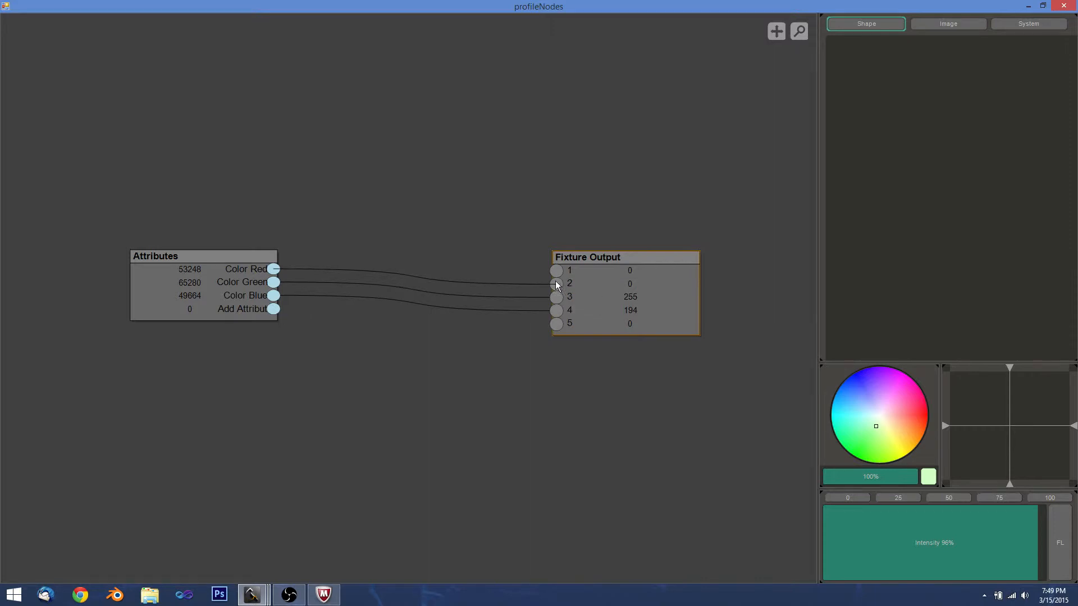
{"action": "left_click", "coordinate": [556, 280]}
{"action": "left_click", "coordinate": [559, 366]}
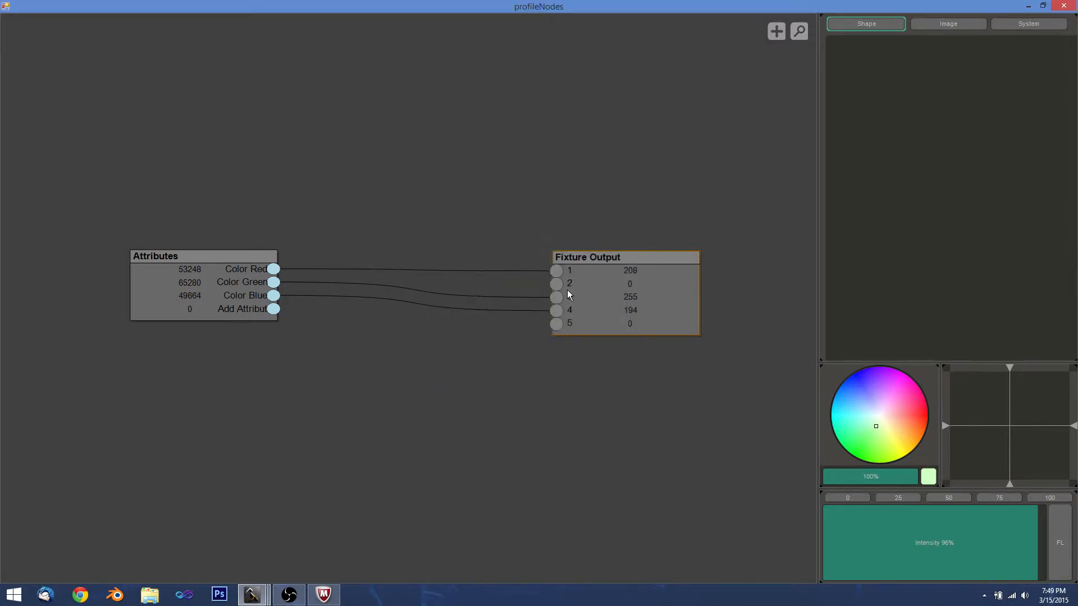
Reconnect Color Green to channel 2 and Color Blue to channel 3.
{"action": "left_click", "coordinate": [557, 283]}
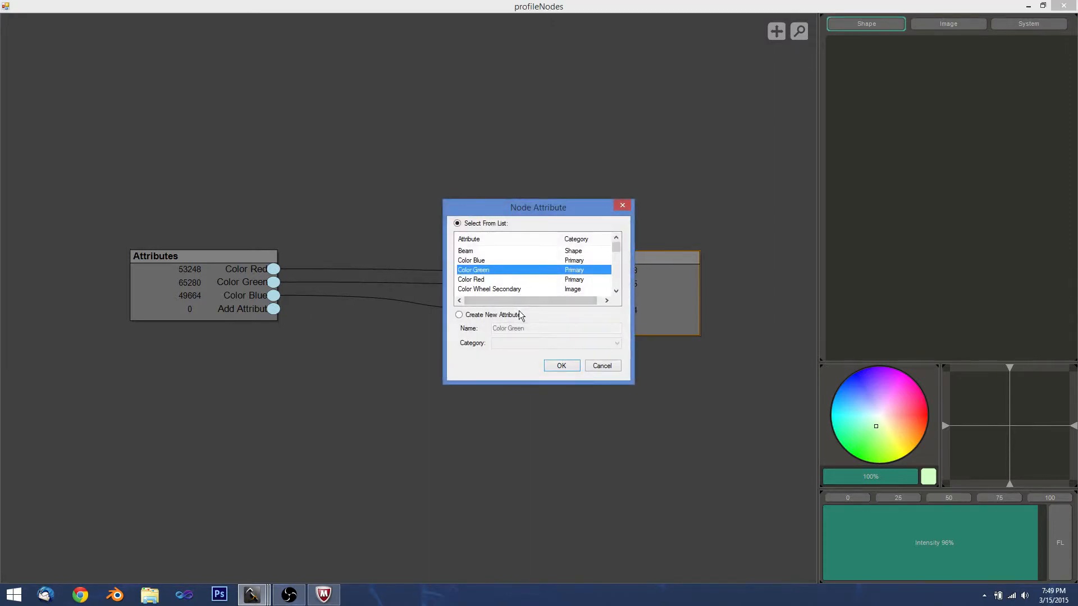
{"action": "left_click", "coordinate": [560, 366]}
{"action": "left_click_drag", "start_coordinate": [559, 310], "coordinate": [554, 298]}
{"action": "left_click", "coordinate": [483, 262]}
{"action": "left_click", "coordinate": [564, 365]}
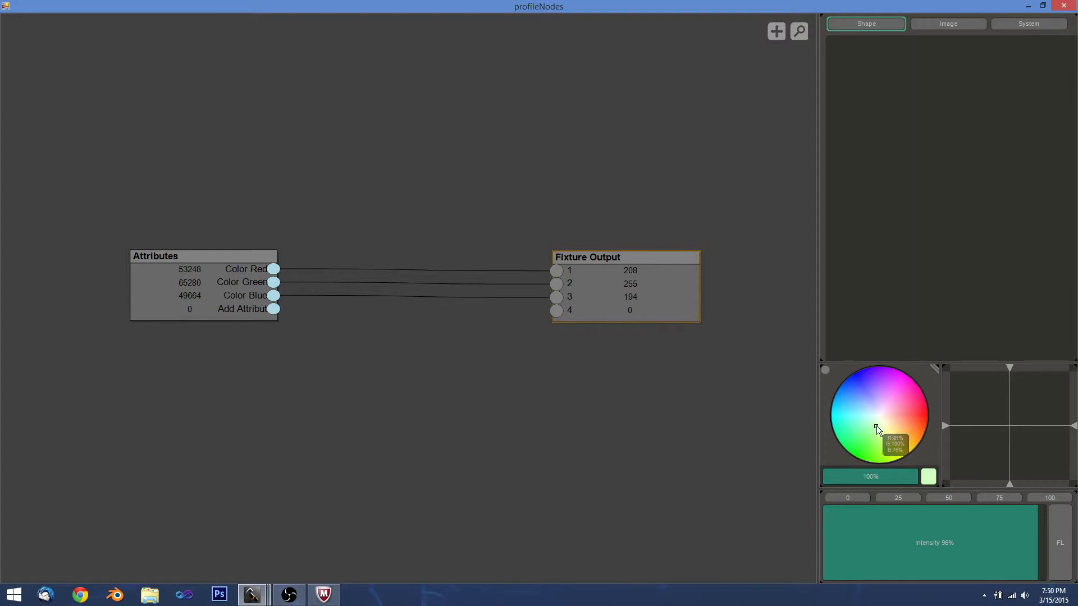
Test blue and pale cyan colours, then shift Fixture Output right and Attributes left.
{"action": "mouse_move", "coordinate": [876, 425]}
{"action": "left_mouse_down"}
{"action": "mouse_move", "coordinate": [878, 389]}
{"action": "mouse_move", "coordinate": [845, 380]}
{"action": "mouse_move", "coordinate": [860, 371]}
{"action": "mouse_move", "coordinate": [871, 419]}
{"action": "left_mouse_up"}
{"action": "left_click_drag", "start_coordinate": [972, 512], "coordinate": [1045, 548]}
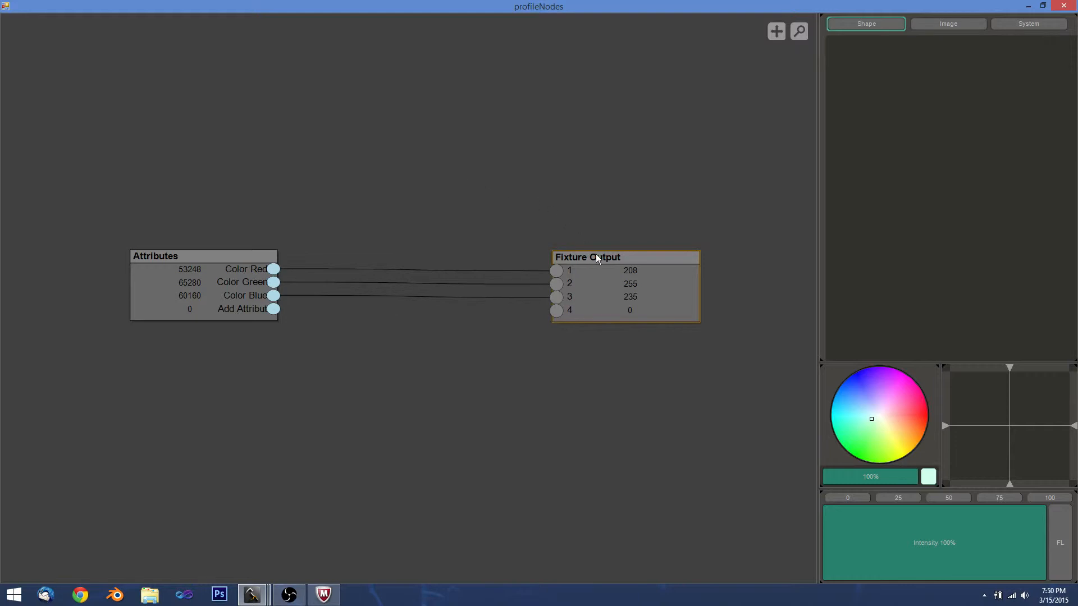
{"action": "left_click_drag", "start_coordinate": [596, 254], "coordinate": [619, 261]}
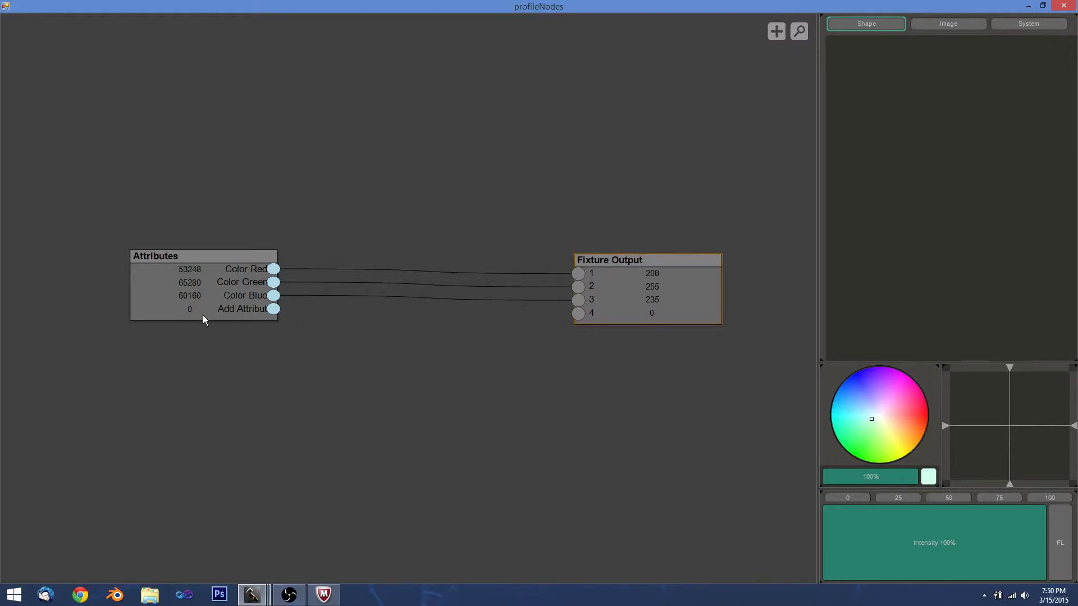
{"action": "left_click_drag", "start_coordinate": [206, 264], "coordinate": [197, 265]}
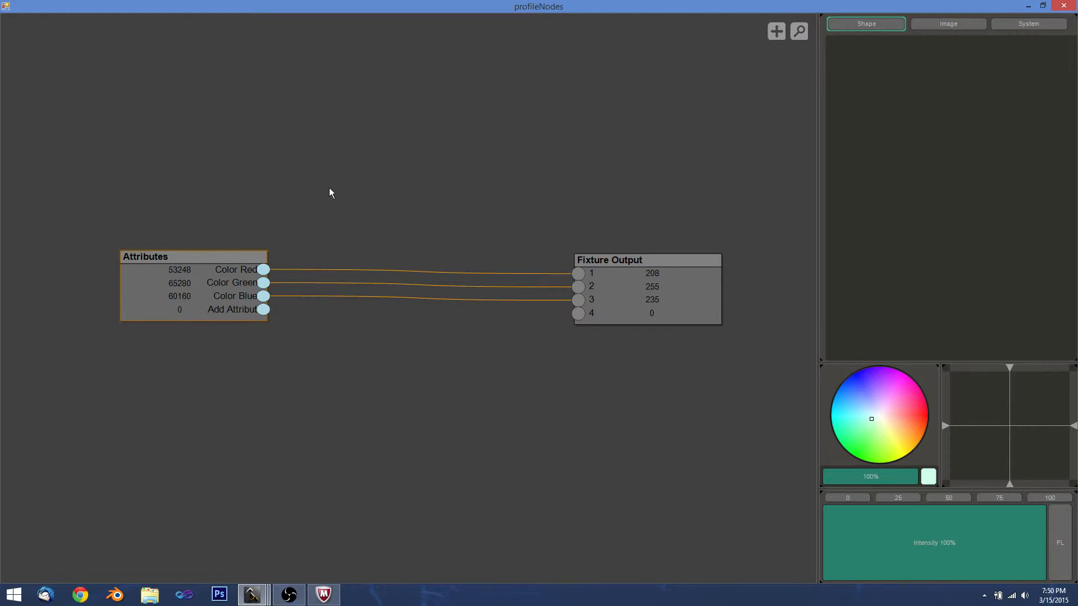
Add a Value node below Attributes and set its number to 65535.
{"action": "right_click", "coordinate": [243, 398]}
{"action": "mouse_move", "coordinate": [294, 403]}
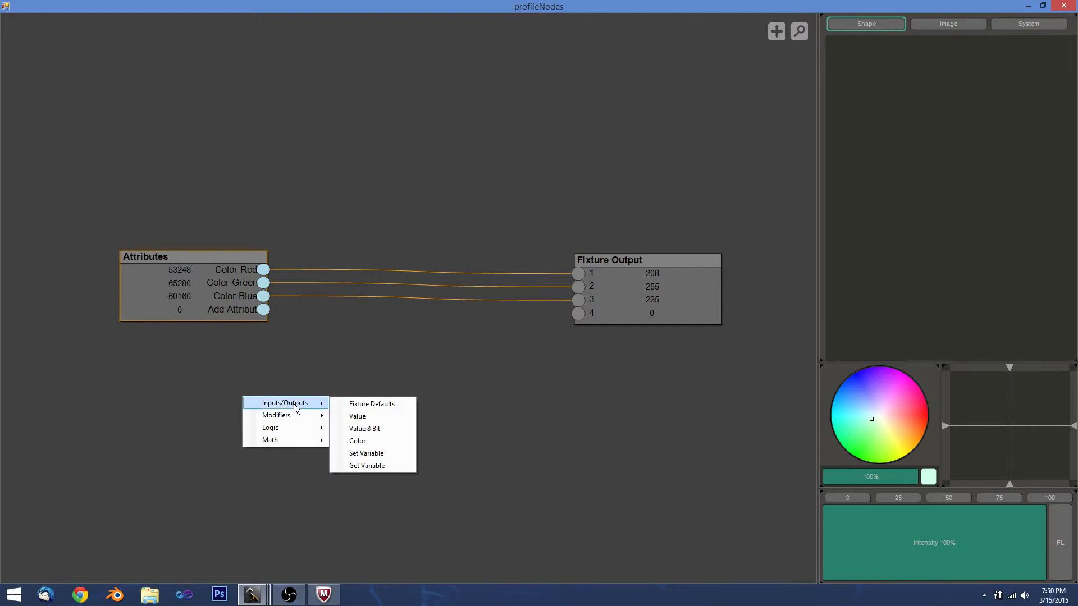
{"action": "left_click", "coordinate": [367, 418]}
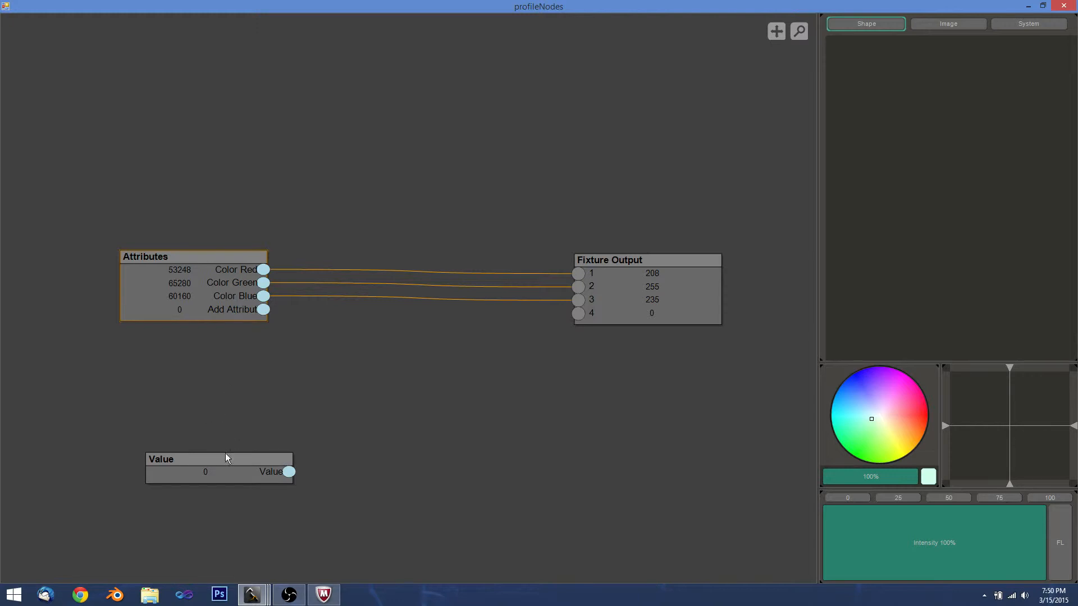
{"action": "left_click_drag", "start_coordinate": [225, 458], "coordinate": [206, 373]}
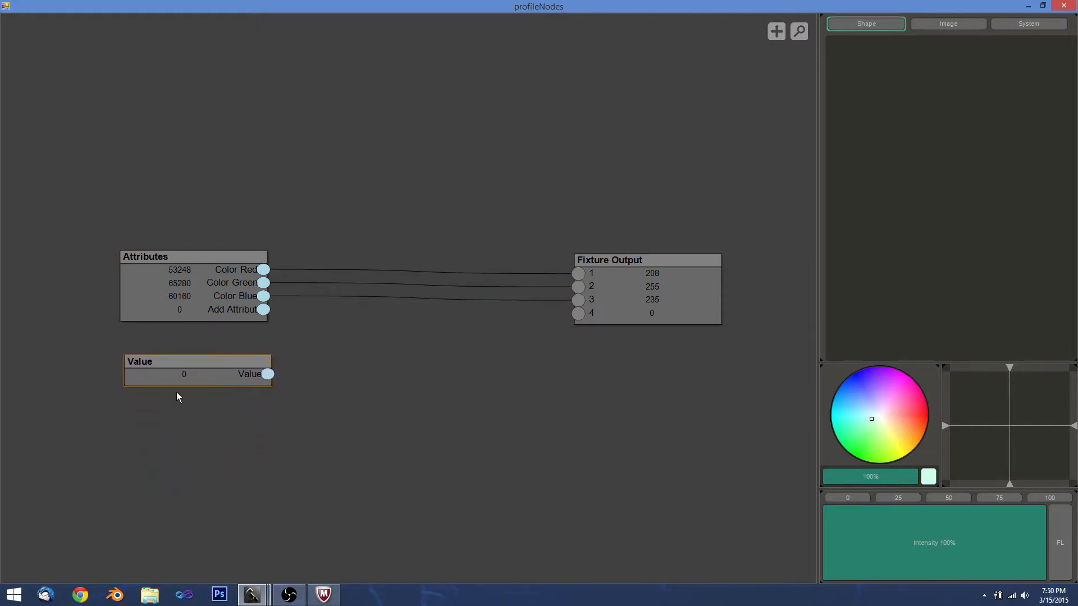
{"action": "double_click", "coordinate": [180, 372]}
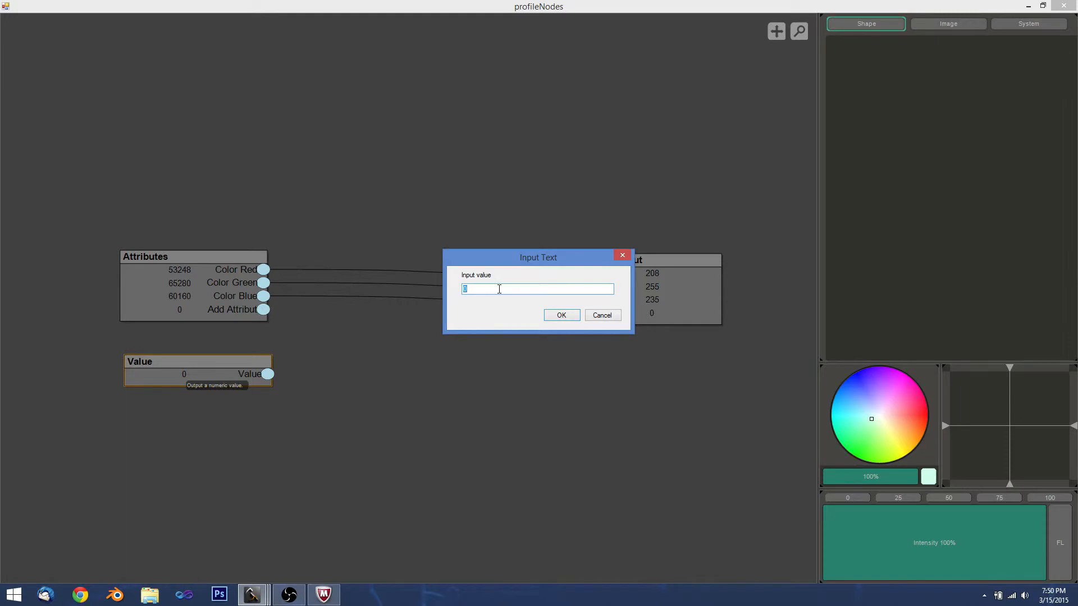
{"action": "type", "text": "65535"}
{"action": "left_click", "coordinate": [559, 322]}
{"action": "left_click_drag", "start_coordinate": [191, 383], "coordinate": [185, 424]}
Add a Math Divide node between the Attributes and Value nodes.
{"action": "right_click", "coordinate": [299, 369]}
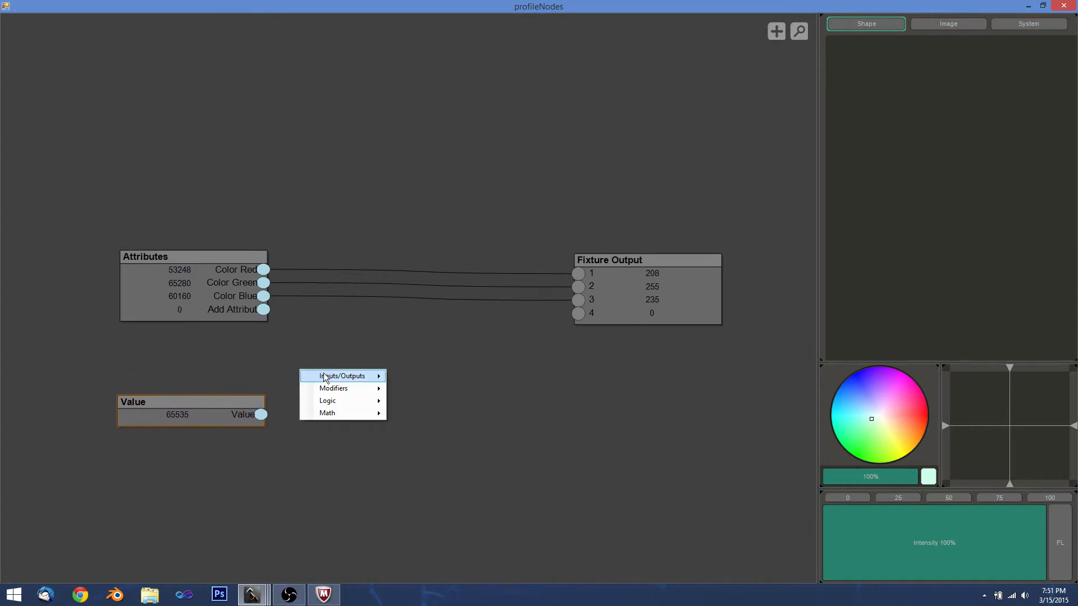
{"action": "mouse_move", "coordinate": [354, 413]}
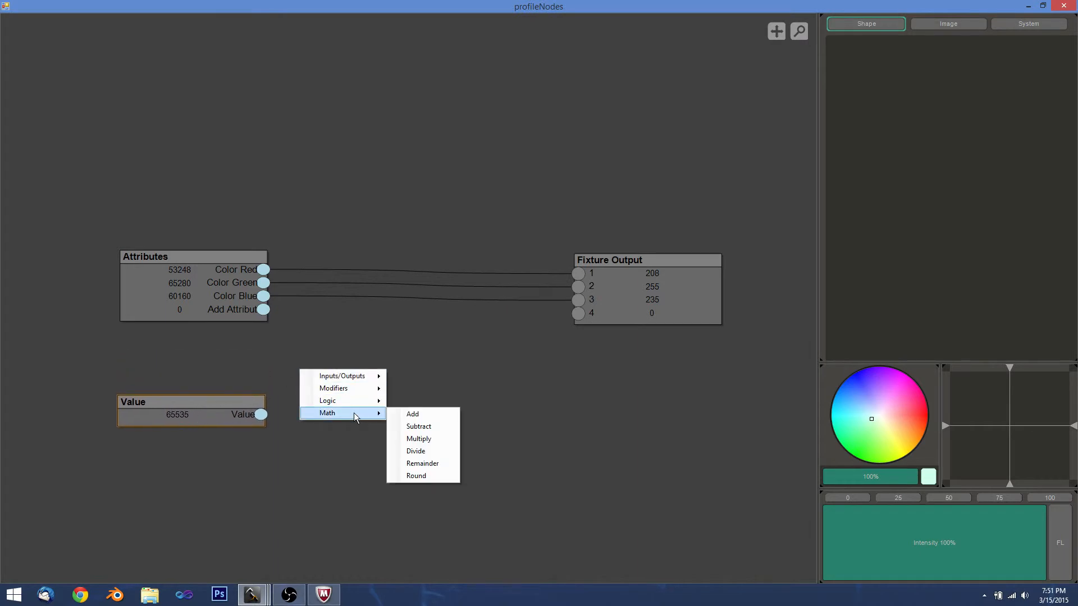
{"action": "left_click", "coordinate": [426, 447]}
{"action": "left_click_drag", "start_coordinate": [337, 425], "coordinate": [403, 355]}
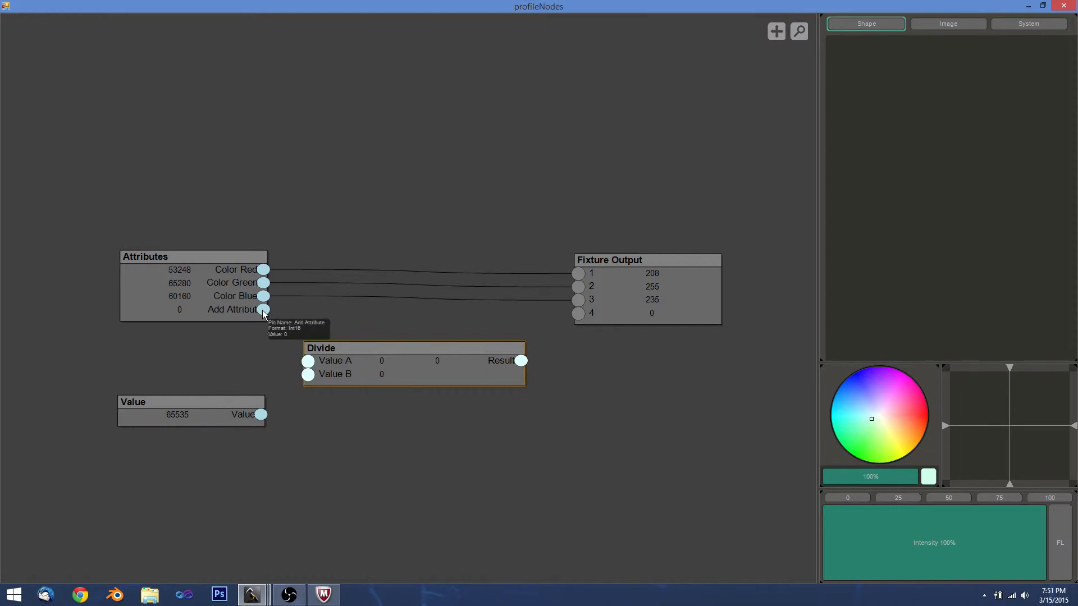
Wire a new Intensity attribute into Divide's Value A and the Value output toward Value B.
{"action": "left_click_drag", "start_coordinate": [266, 316], "coordinate": [308, 361]}
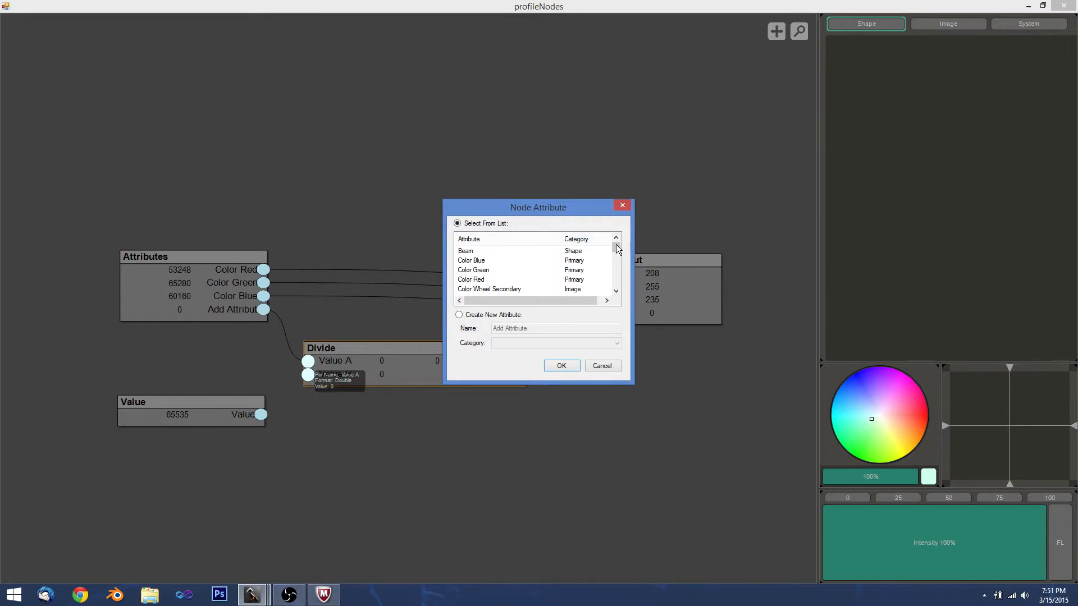
{"action": "left_click_drag", "start_coordinate": [616, 248], "coordinate": [615, 267]}
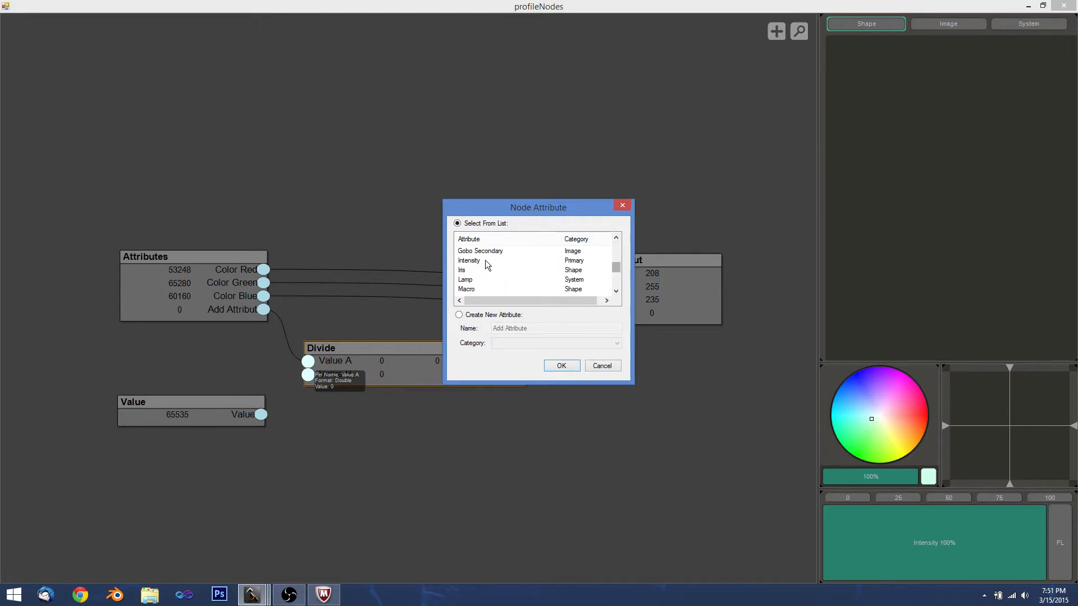
{"action": "left_click", "coordinate": [485, 261]}
{"action": "left_click", "coordinate": [563, 366]}
{"action": "mouse_move", "coordinate": [393, 348]}
{"action": "left_mouse_down"}
{"action": "mouse_move", "coordinate": [409, 350]}
{"action": "mouse_move", "coordinate": [402, 340]}
{"action": "left_mouse_up"}
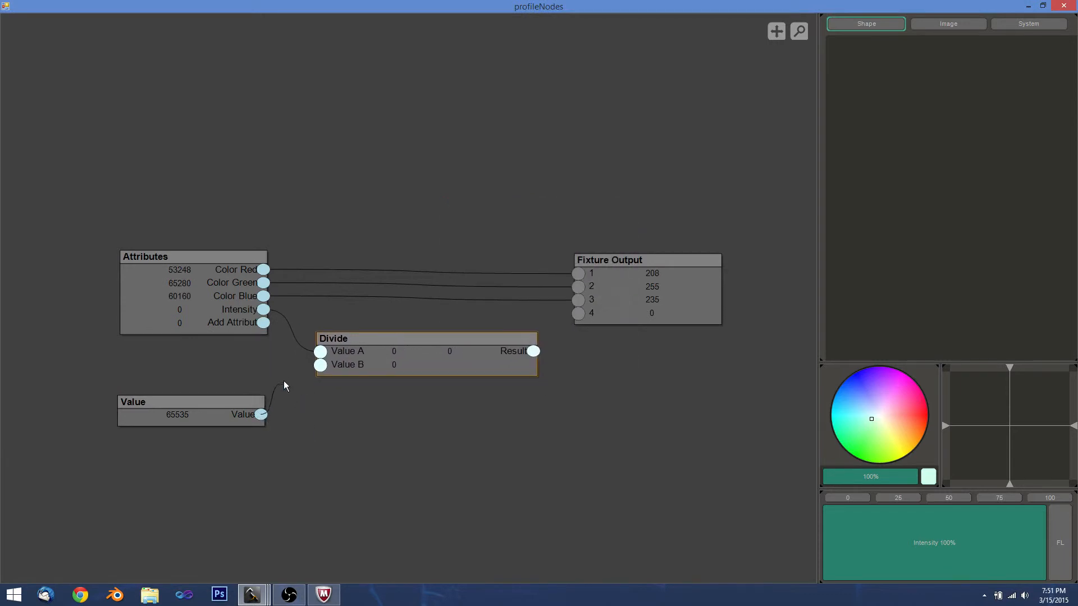
{"action": "left_click_drag", "start_coordinate": [284, 383], "coordinate": [320, 365]}
Sweep test intensity through 0%, full, 98%, 8% and back to 0% to check Divide.
{"action": "left_click_drag", "start_coordinate": [190, 416], "coordinate": [194, 401]}
{"action": "left_click_drag", "start_coordinate": [828, 519], "coordinate": [810, 541]}
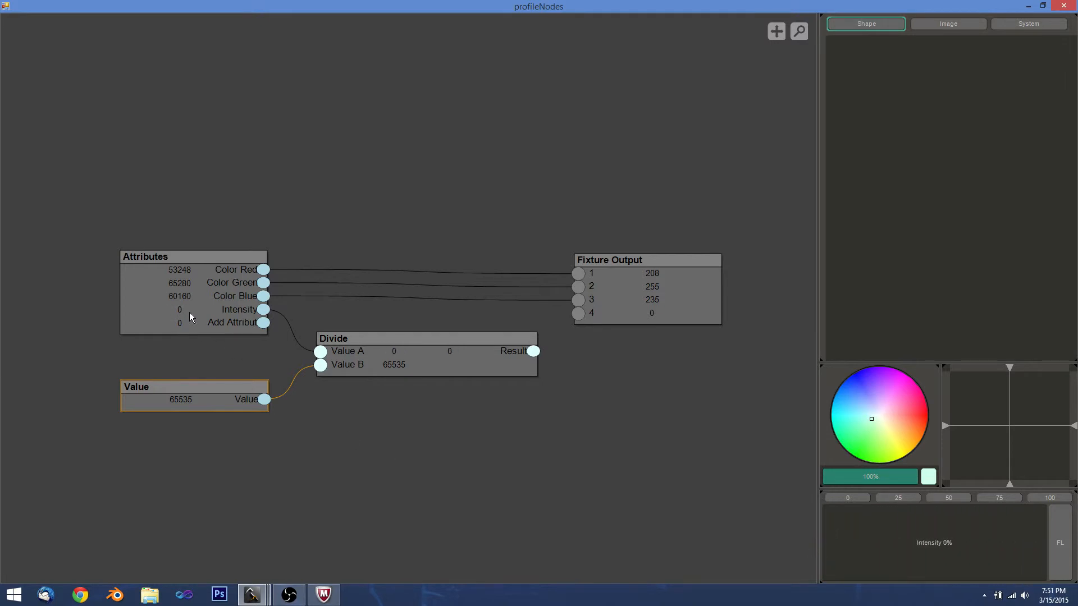
{"action": "left_click_drag", "start_coordinate": [831, 550], "coordinate": [1059, 550]}
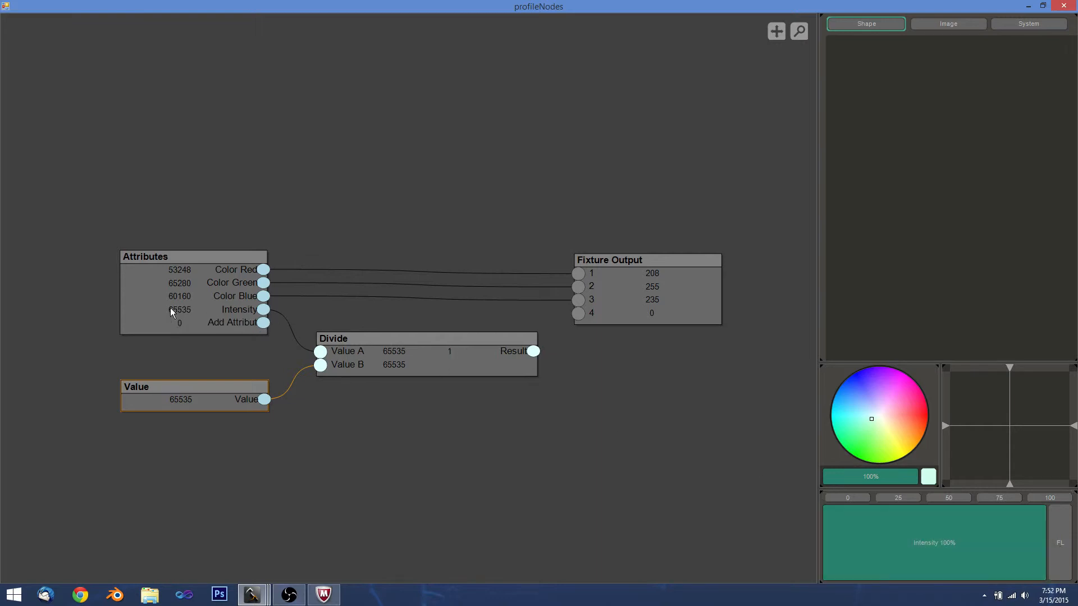
{"action": "left_click_drag", "start_coordinate": [1019, 538], "coordinate": [1045, 538]}
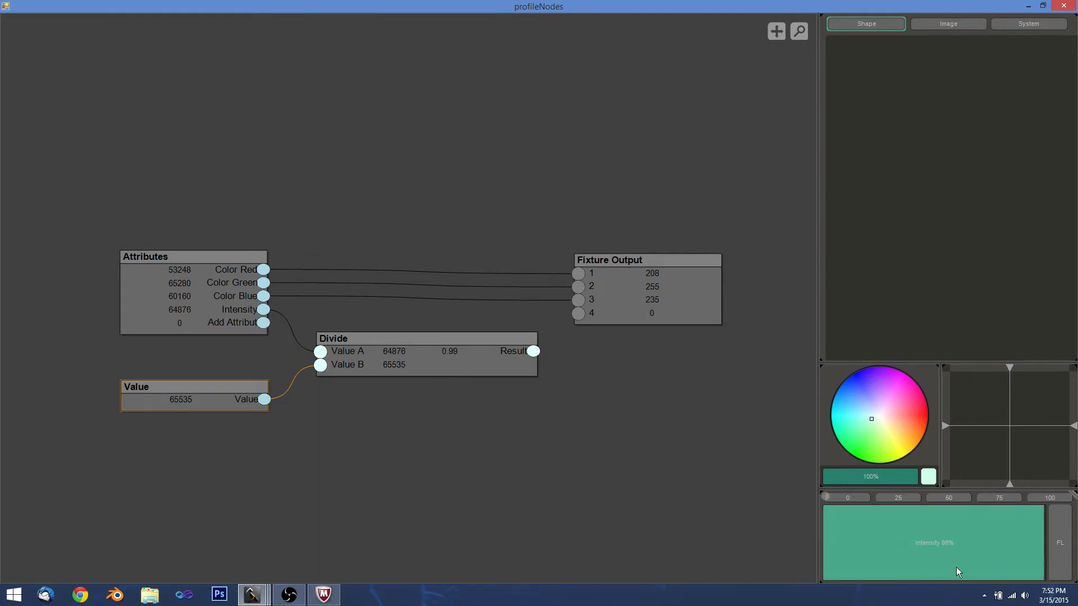
{"action": "left_click_drag", "start_coordinate": [955, 567], "coordinate": [776, 540]}
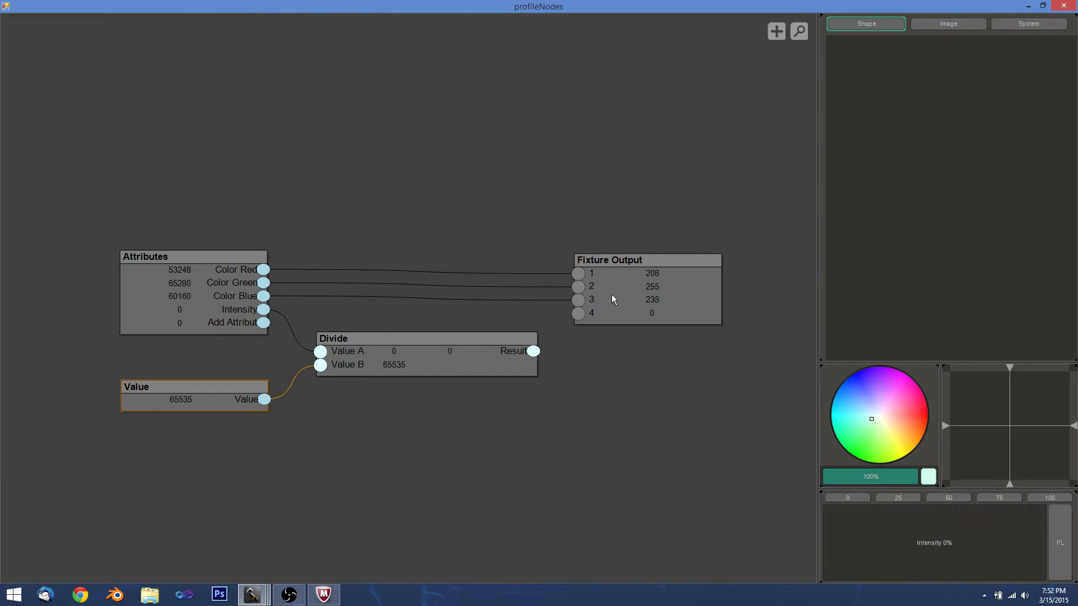
{"action": "left_click_drag", "start_coordinate": [610, 264], "coordinate": [658, 139]}
Add a Multiply node and reroute Color Red from channel 1 into its Value A.
{"action": "right_click", "coordinate": [555, 267]}
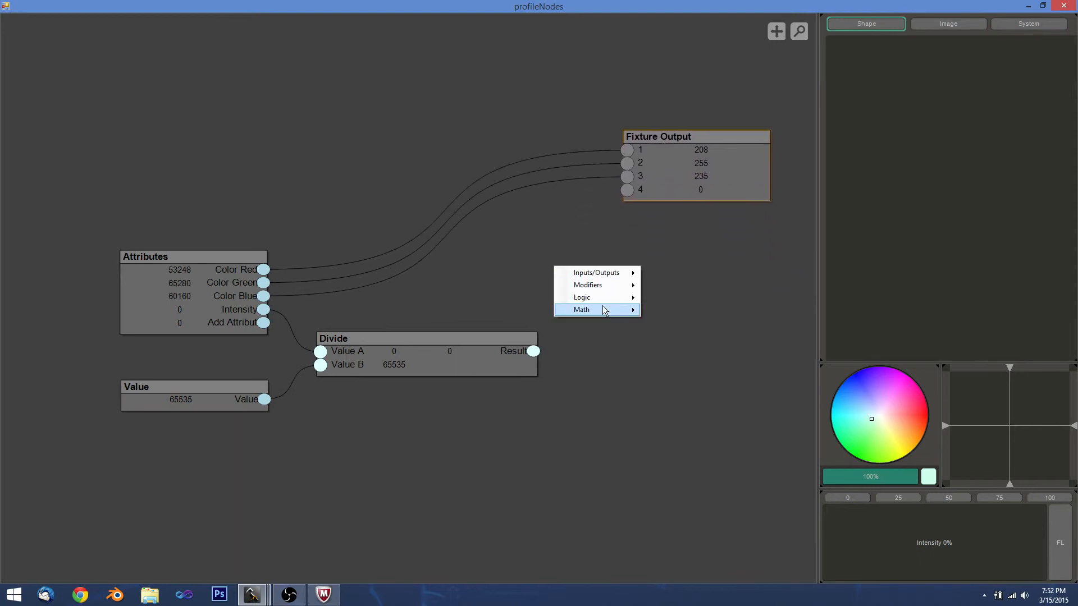
{"action": "mouse_move", "coordinate": [604, 310]}
{"action": "left_click", "coordinate": [677, 337]}
{"action": "left_click_drag", "start_coordinate": [699, 262], "coordinate": [534, 301]}
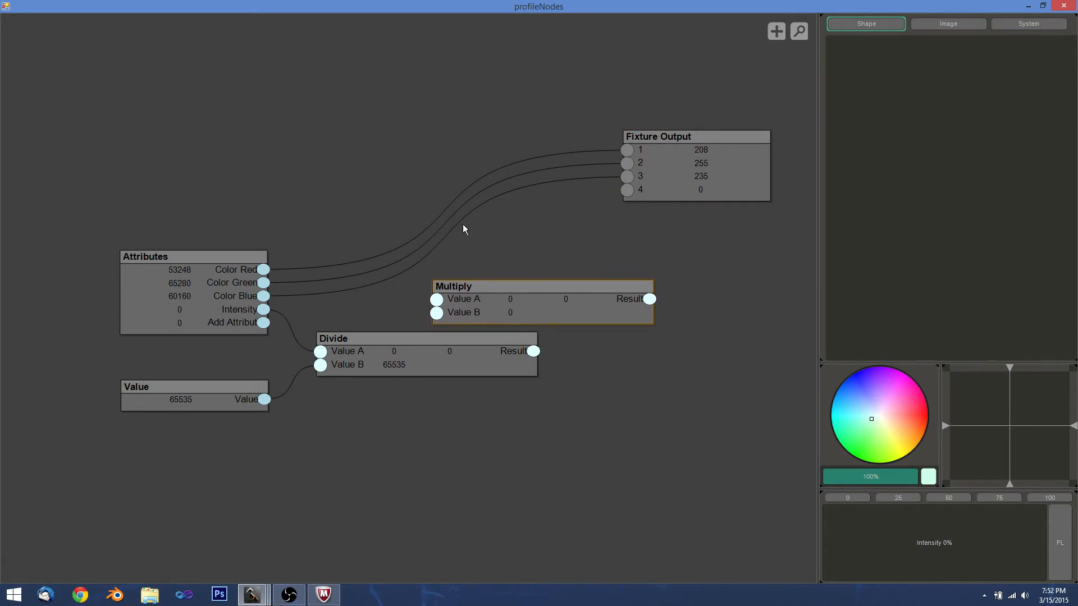
{"action": "left_click_drag", "start_coordinate": [627, 150], "coordinate": [437, 302]}
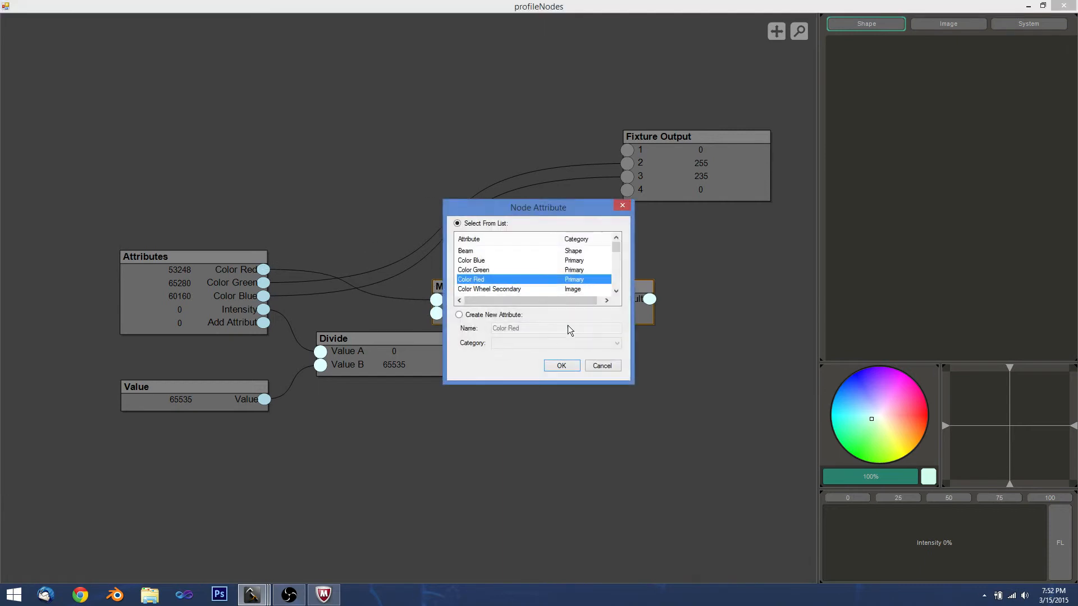
{"action": "left_click", "coordinate": [561, 366]}
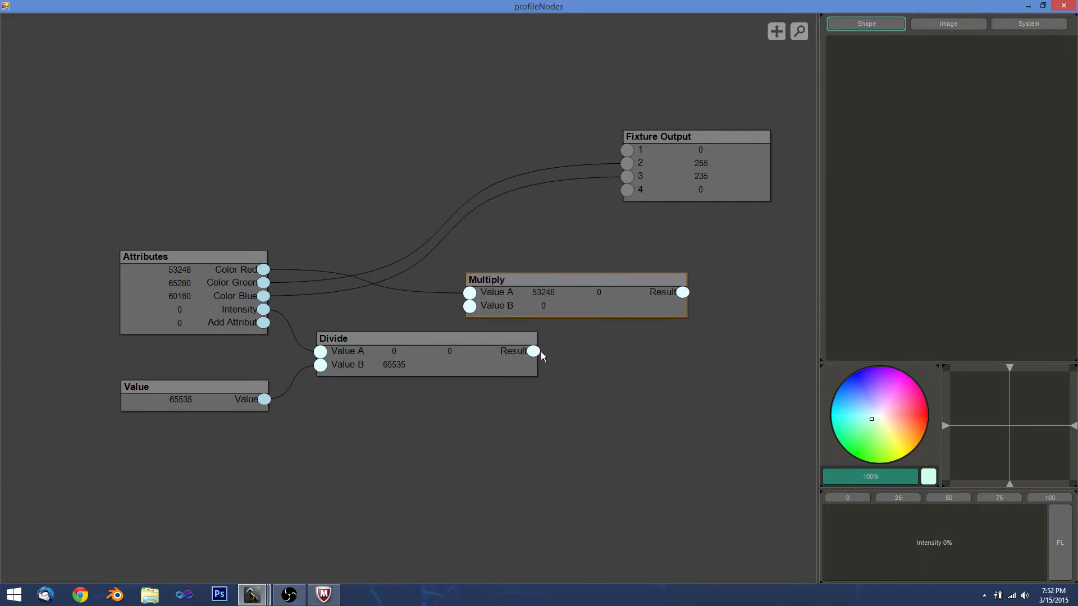
Feed the Divide result into Multiply's Value B and its Result to channel 1.
{"action": "left_click_drag", "start_coordinate": [538, 350], "coordinate": [469, 307]}
{"action": "left_click_drag", "start_coordinate": [542, 293], "coordinate": [638, 309]}
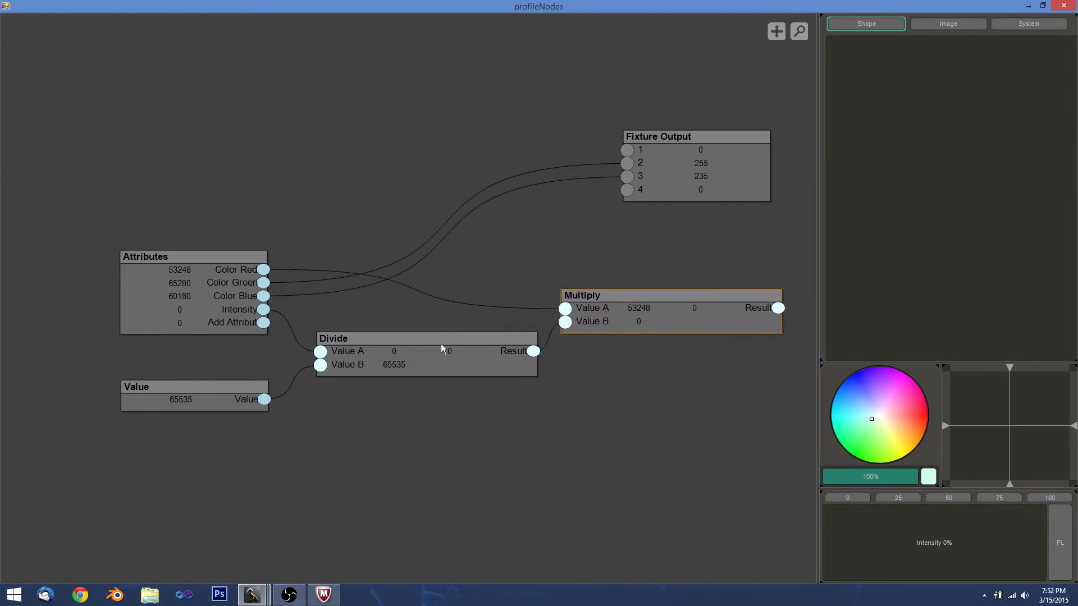
{"action": "left_click_drag", "start_coordinate": [473, 281], "coordinate": [353, 289]}
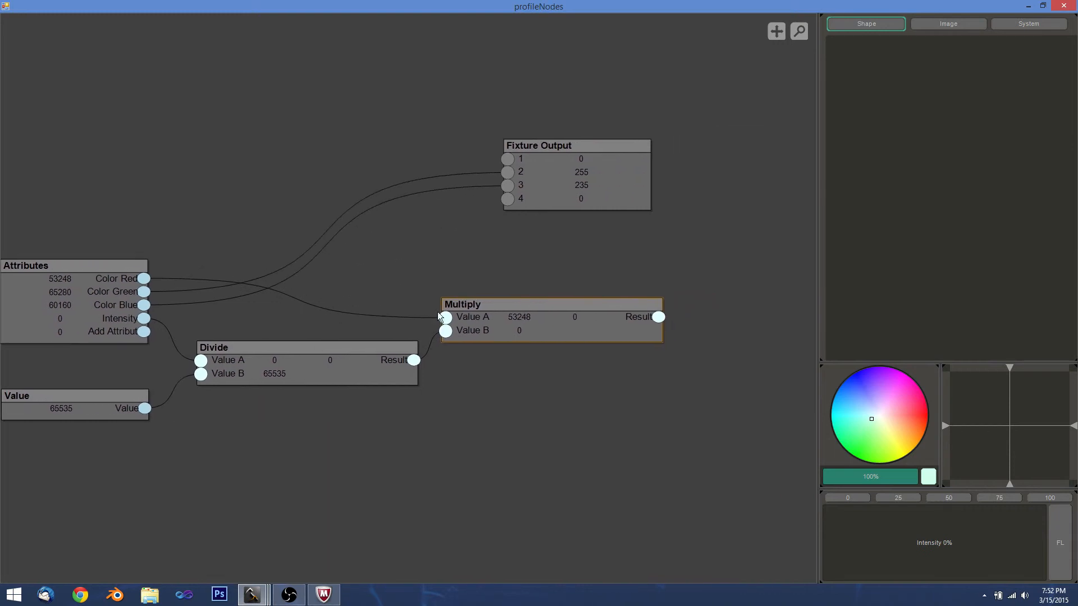
{"action": "left_click_drag", "start_coordinate": [490, 316], "coordinate": [348, 297]}
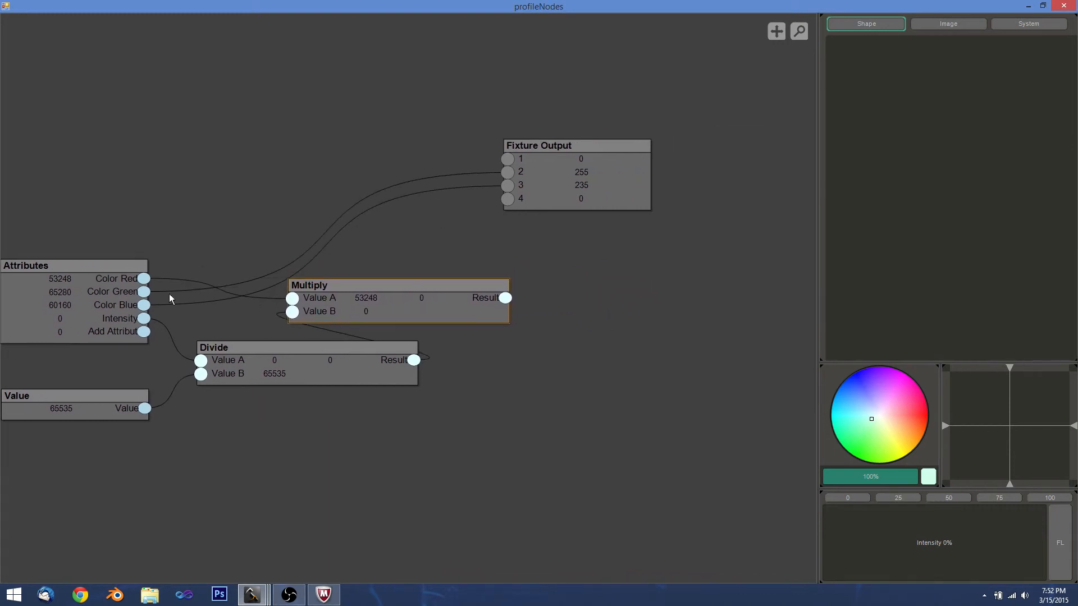
{"action": "left_click_drag", "start_coordinate": [597, 171], "coordinate": [691, 200]}
{"action": "left_click_drag", "start_coordinate": [506, 298], "coordinate": [603, 187]}
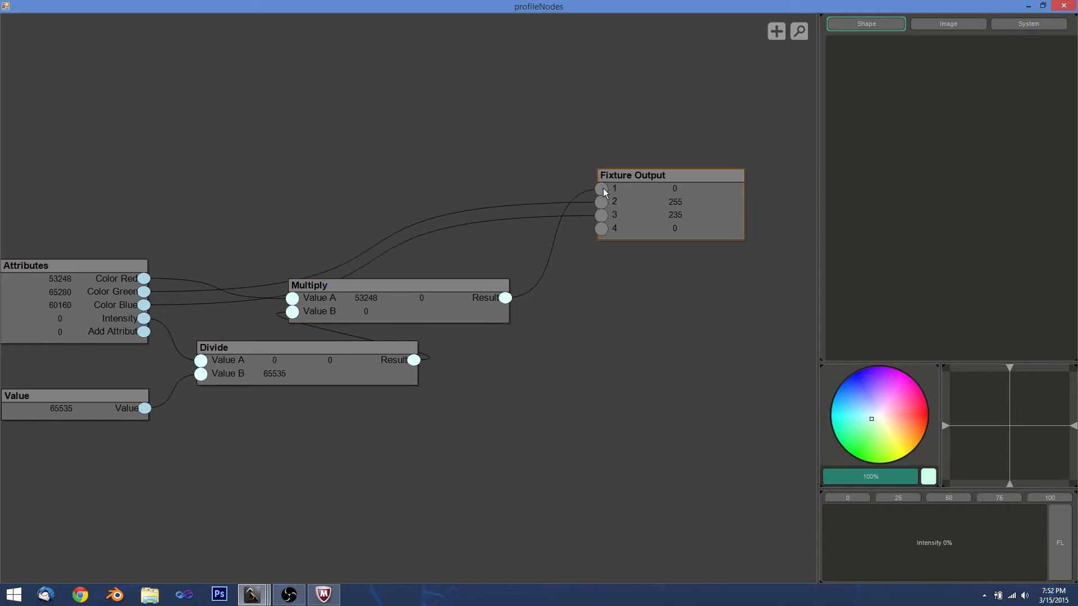
Test a red colour at 93% intensity so channel 1 reads 238.
{"action": "mouse_move", "coordinate": [873, 433]}
{"action": "left_mouse_down"}
{"action": "mouse_move", "coordinate": [863, 399]}
{"action": "mouse_move", "coordinate": [889, 390]}
{"action": "mouse_move", "coordinate": [867, 387]}
{"action": "mouse_move", "coordinate": [868, 439]}
{"action": "mouse_move", "coordinate": [868, 383]}
{"action": "mouse_move", "coordinate": [900, 381]}
{"action": "mouse_move", "coordinate": [883, 389]}
{"action": "mouse_move", "coordinate": [927, 410]}
{"action": "left_mouse_up"}
{"action": "left_click_drag", "start_coordinate": [826, 537], "coordinate": [1032, 547]}
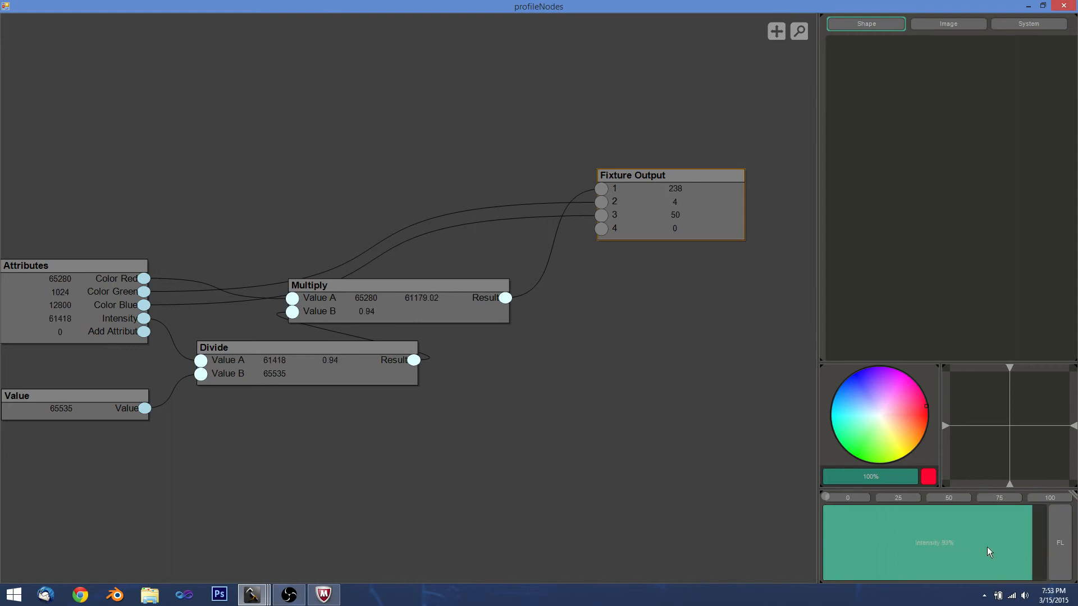
{"action": "left_click_drag", "start_coordinate": [460, 291], "coordinate": [442, 177]}
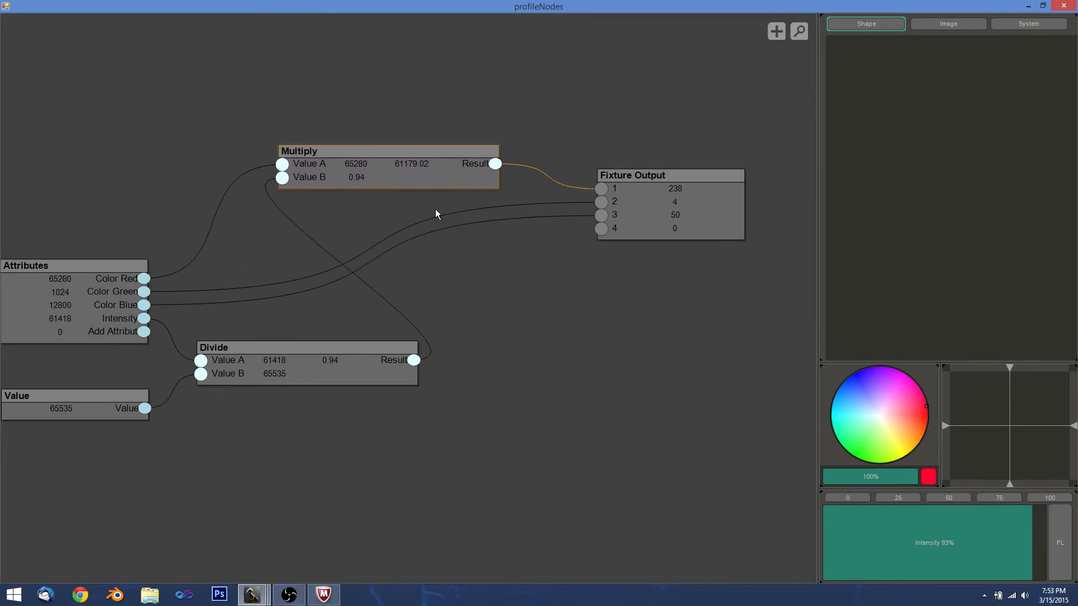
Duplicate the Multiply node twice and stack the two copies below the original.
{"action": "key", "text": "ctrl+d"}
{"action": "left_click_drag", "start_coordinate": [406, 196], "coordinate": [398, 236]}
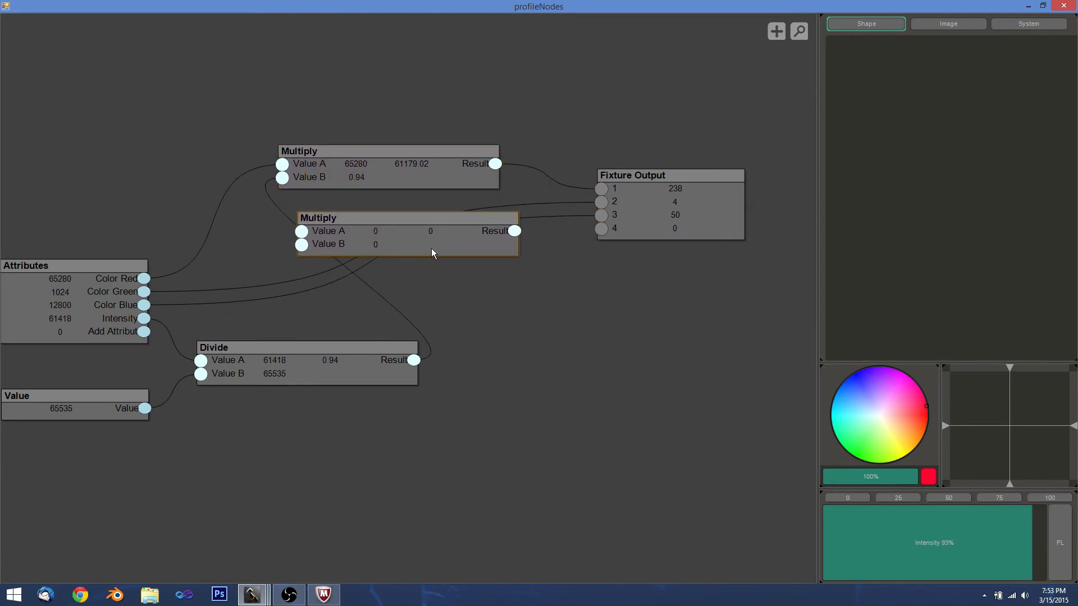
{"action": "key", "text": "ctrl+d"}
{"action": "left_click_drag", "start_coordinate": [429, 201], "coordinate": [460, 302]}
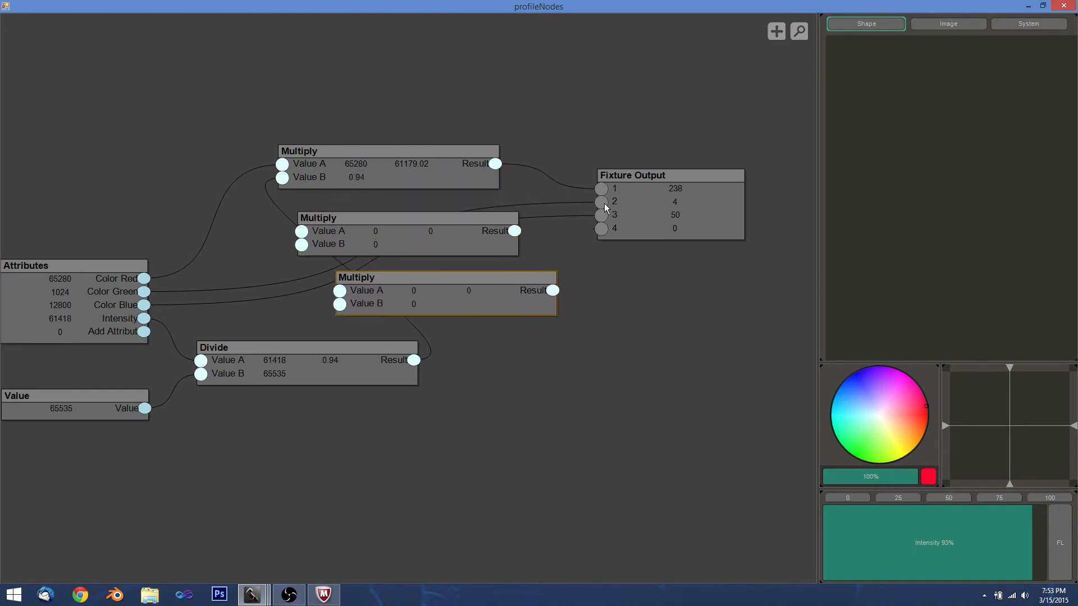
Wire Color Green and Color Blue into the new Multiplys' Value A, Divide Result into Value B.
{"action": "left_click_drag", "start_coordinate": [603, 202], "coordinate": [304, 233]}
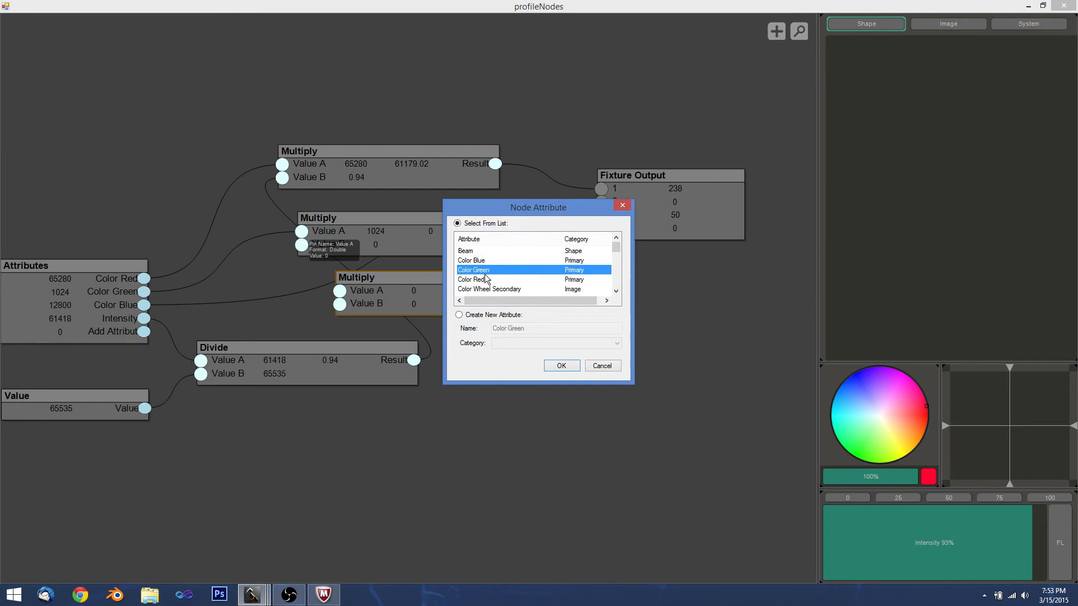
{"action": "left_click", "coordinate": [560, 365]}
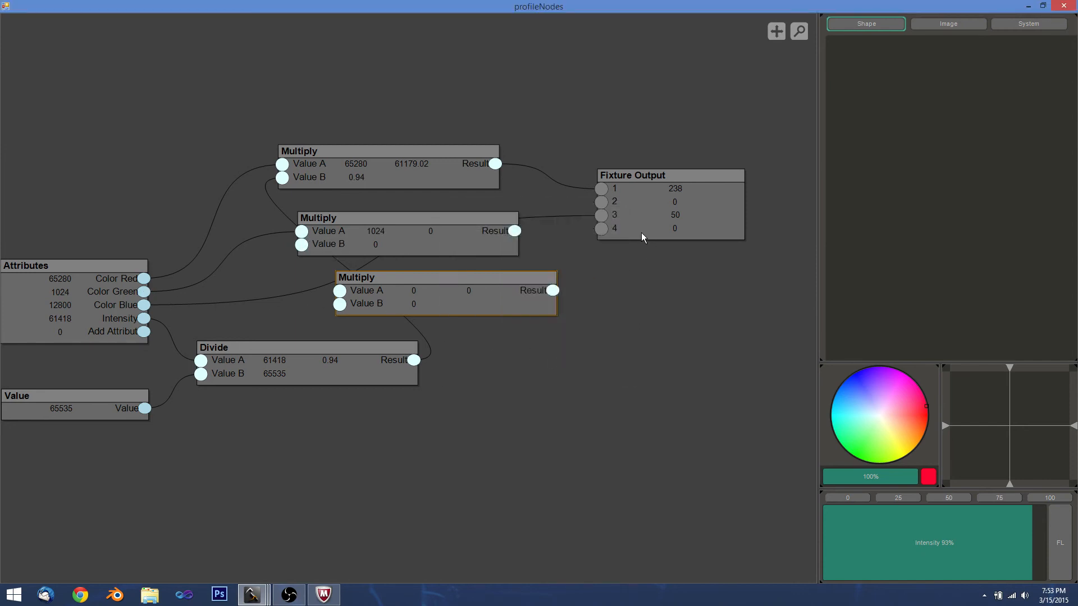
{"action": "left_click_drag", "start_coordinate": [604, 214], "coordinate": [340, 292]}
{"action": "left_click", "coordinate": [559, 365]}
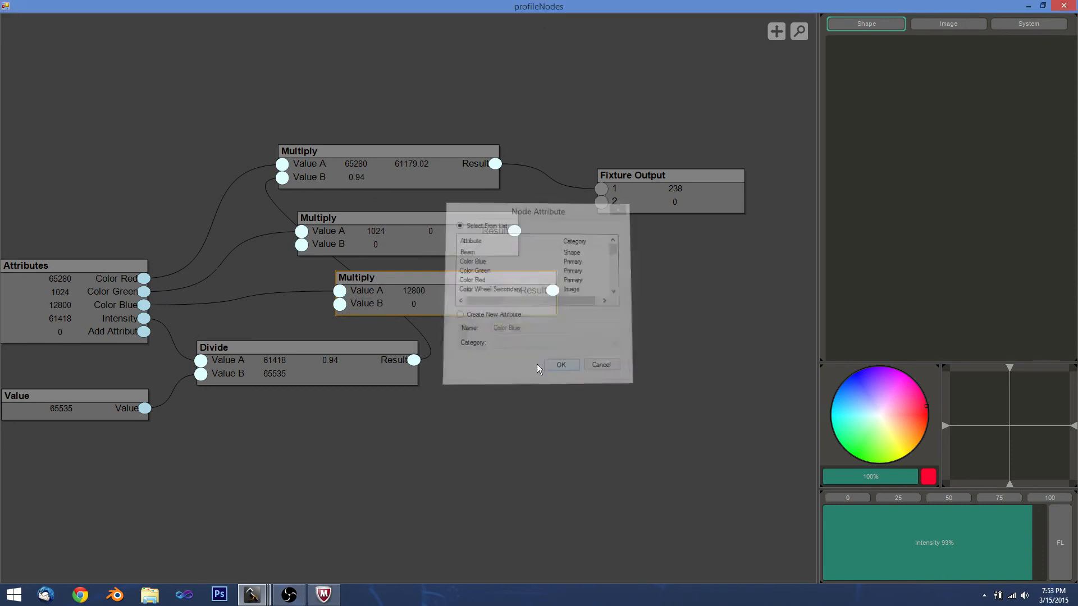
{"action": "left_click_drag", "start_coordinate": [416, 359], "coordinate": [302, 244]}
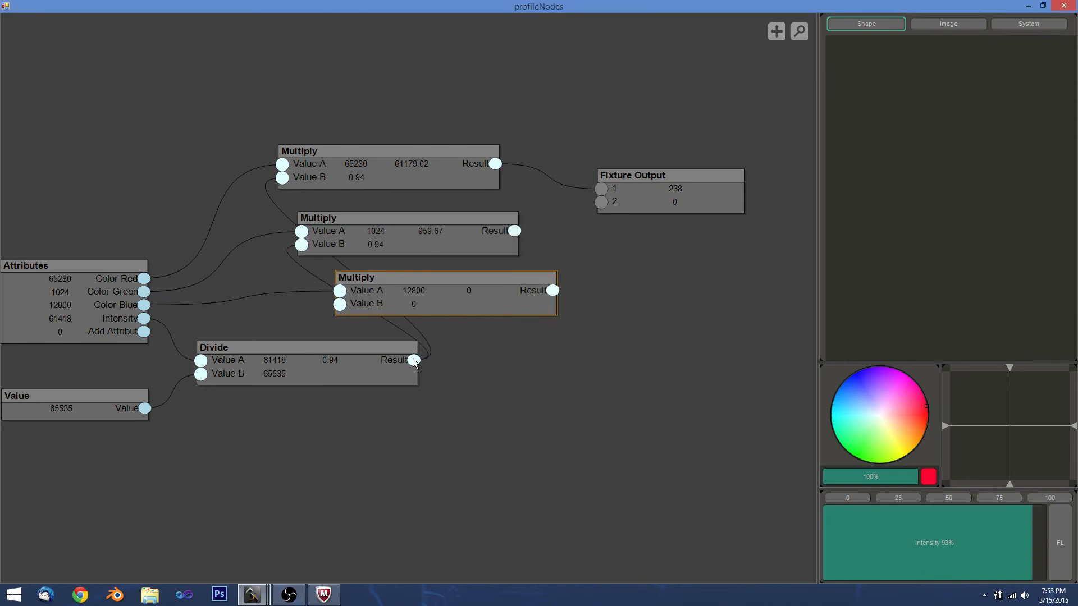
{"action": "left_click_drag", "start_coordinate": [414, 361], "coordinate": [340, 307]}
Align the three Multiply nodes and route the middle and bottom results to channels 2 and 3.
{"action": "left_click_drag", "start_coordinate": [493, 305], "coordinate": [447, 295]}
{"action": "left_click_drag", "start_coordinate": [422, 248], "coordinate": [400, 256]}
{"action": "left_click_drag", "start_coordinate": [389, 179], "coordinate": [370, 200]}
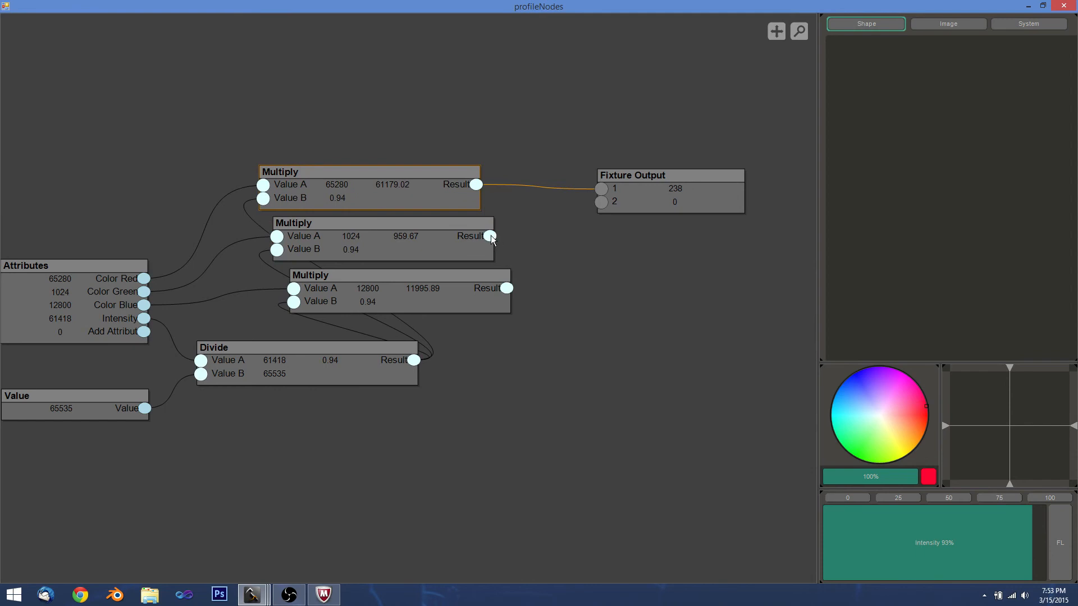
{"action": "left_click_drag", "start_coordinate": [490, 236], "coordinate": [601, 201]}
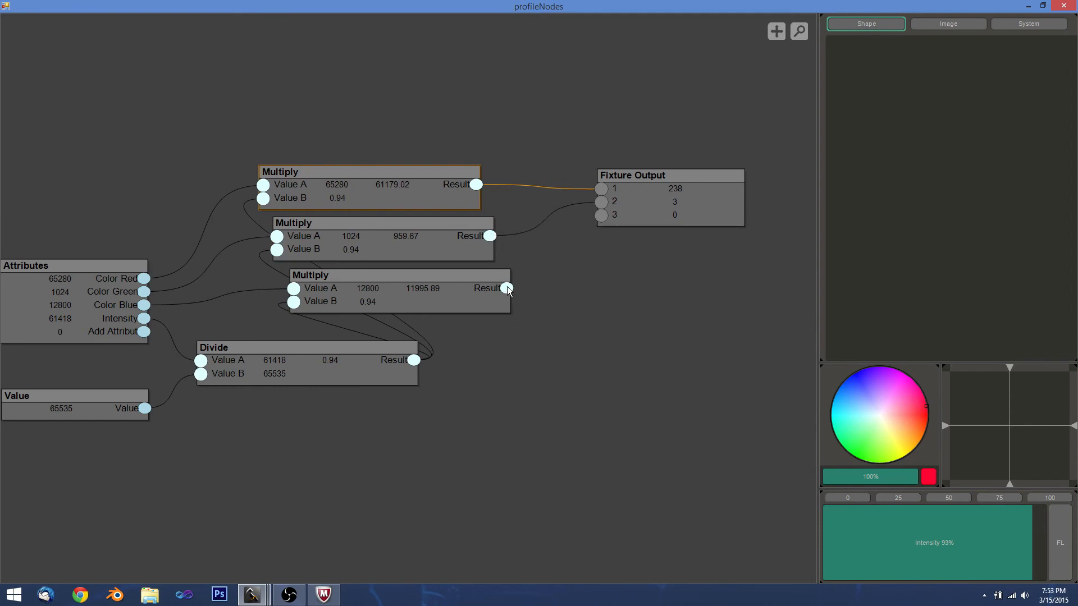
{"action": "left_click_drag", "start_coordinate": [507, 287], "coordinate": [652, 232]}
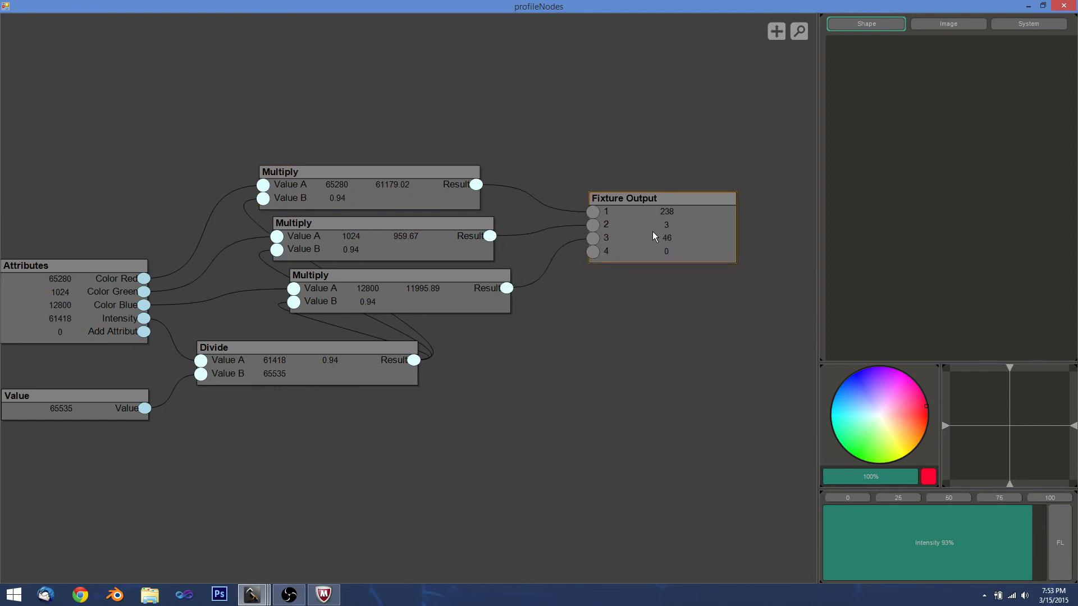
{"action": "mouse_move", "coordinate": [876, 439]}
{"action": "left_mouse_down"}
{"action": "mouse_move", "coordinate": [854, 372]}
{"action": "mouse_move", "coordinate": [842, 371]}
{"action": "mouse_move", "coordinate": [884, 416]}
{"action": "mouse_move", "coordinate": [874, 399]}
{"action": "left_mouse_up"}
Set a pale lavender colour at 79% intensity, giving channel outputs 143, 130 and 201.
{"action": "mouse_move", "coordinate": [1024, 547]}
{"action": "left_mouse_down"}
{"action": "mouse_move", "coordinate": [808, 545]}
{"action": "mouse_move", "coordinate": [1040, 543]}
{"action": "mouse_move", "coordinate": [830, 541]}
{"action": "mouse_move", "coordinate": [999, 543]}
{"action": "left_mouse_up"}
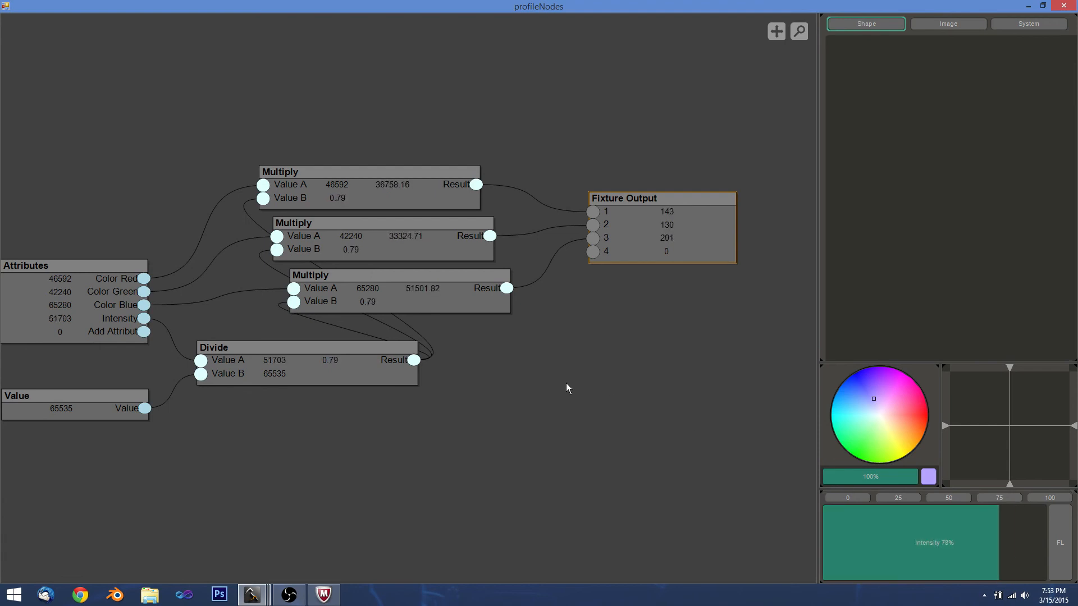
{"action": "left_click_drag", "start_coordinate": [509, 381], "coordinate": [544, 380]}
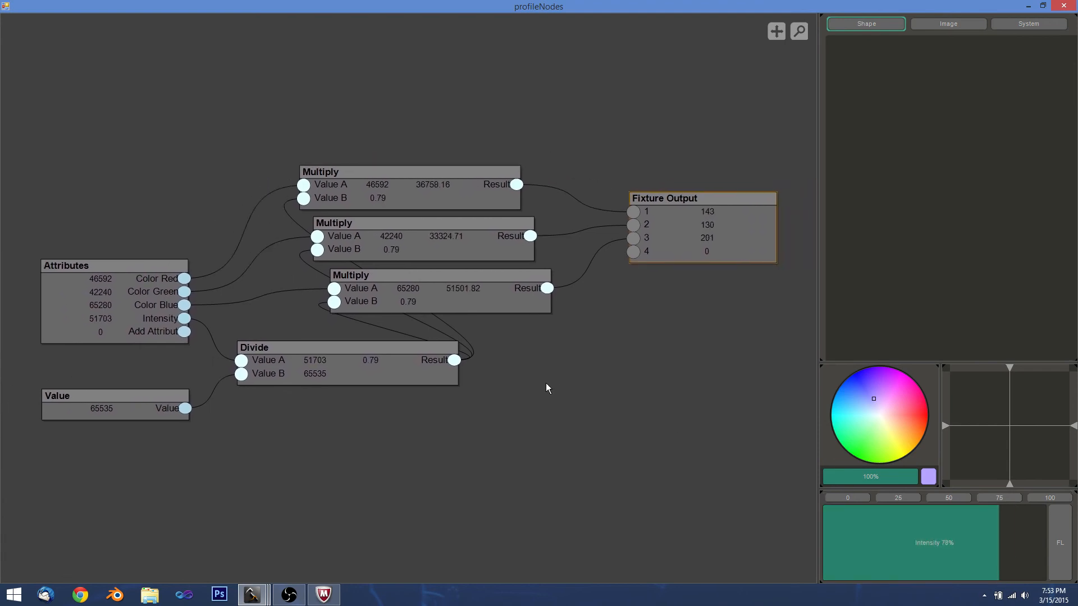